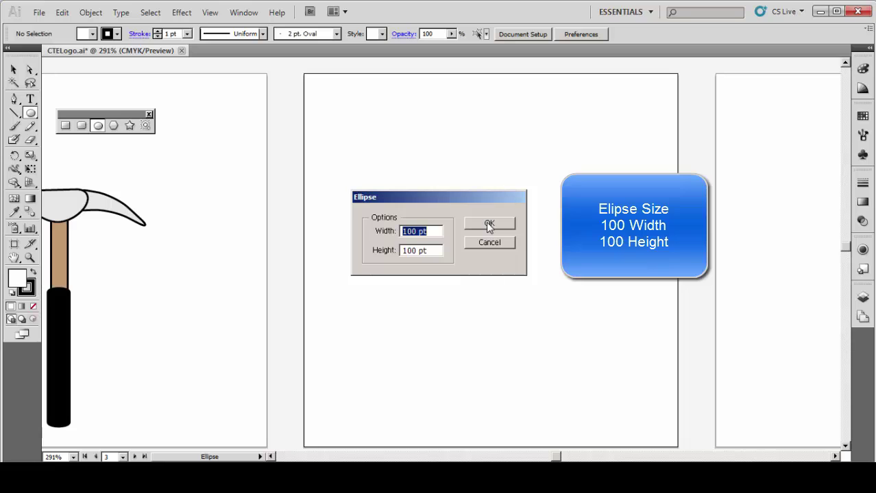
# Create a 100 × 100 pt circle and move it nearer to the middle of the empty artboard.
pyautogui.click(488, 226)
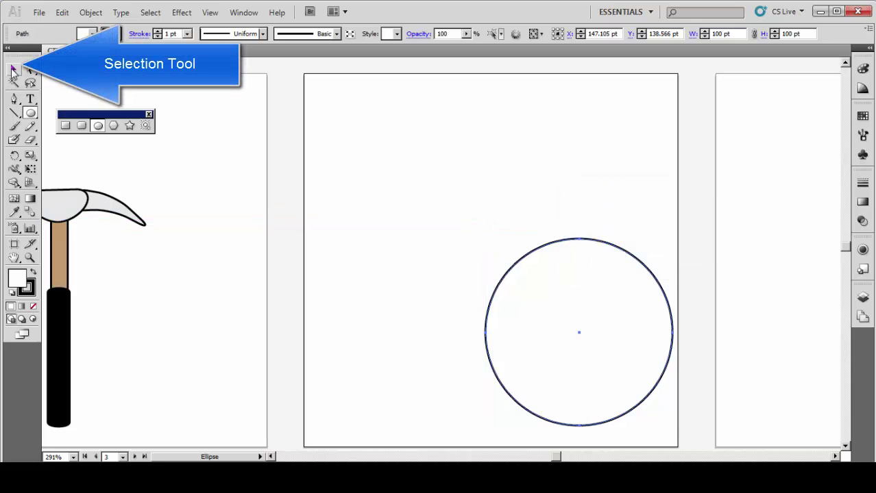
pyautogui.click(13, 71)
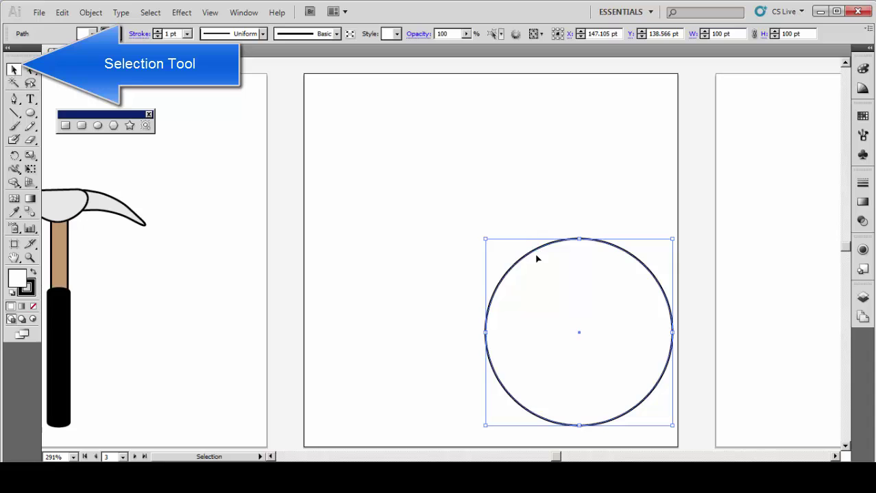
pyautogui.moveTo(534, 253); pyautogui.dragTo(476, 178)
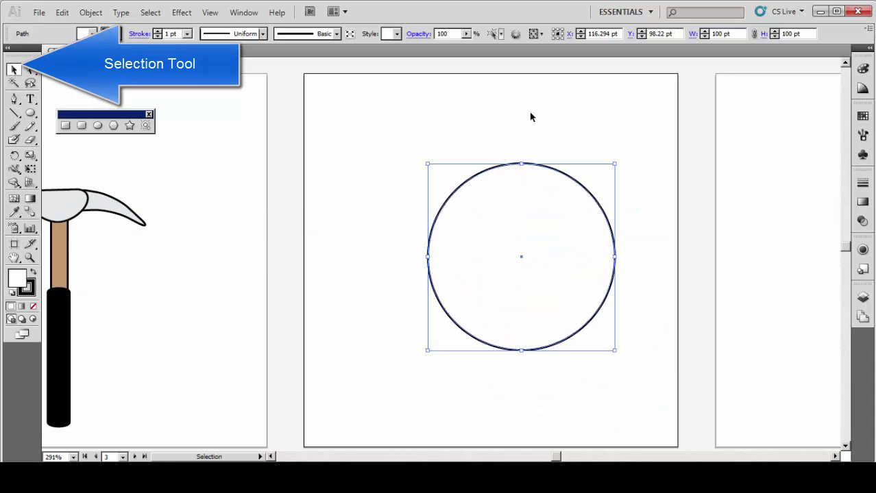
# Set alignment to the artboard and centre the circle on it horizontally and vertically.
pyautogui.click(541, 36)
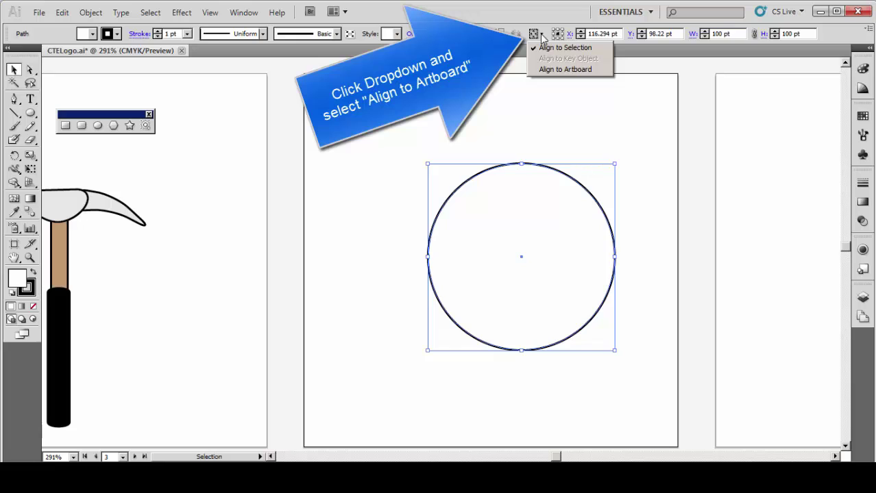
pyautogui.click(559, 71)
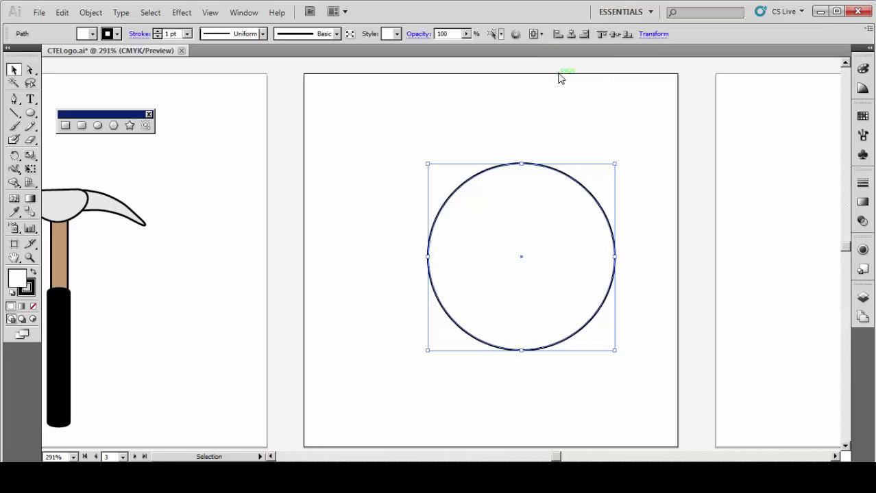
pyautogui.click(570, 39)
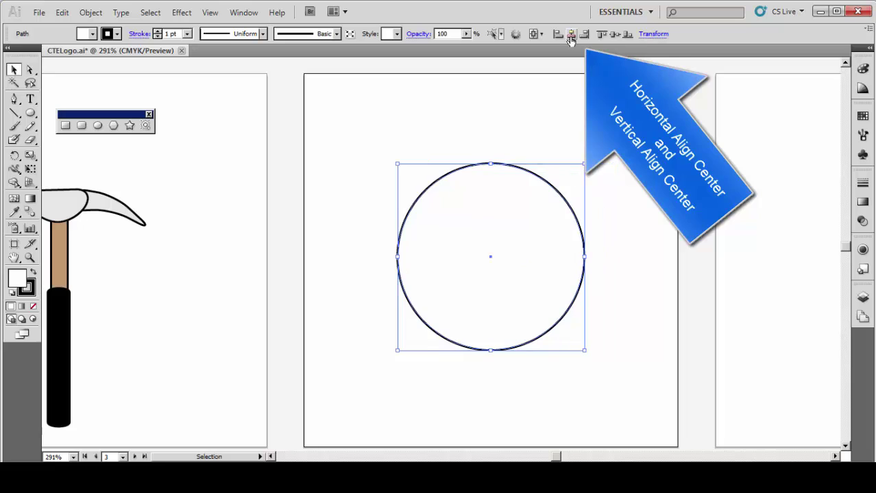
pyautogui.click(616, 37)
pyautogui.click(220, 159)
pyautogui.hotkey('ctrl', 'shift', 'F9')
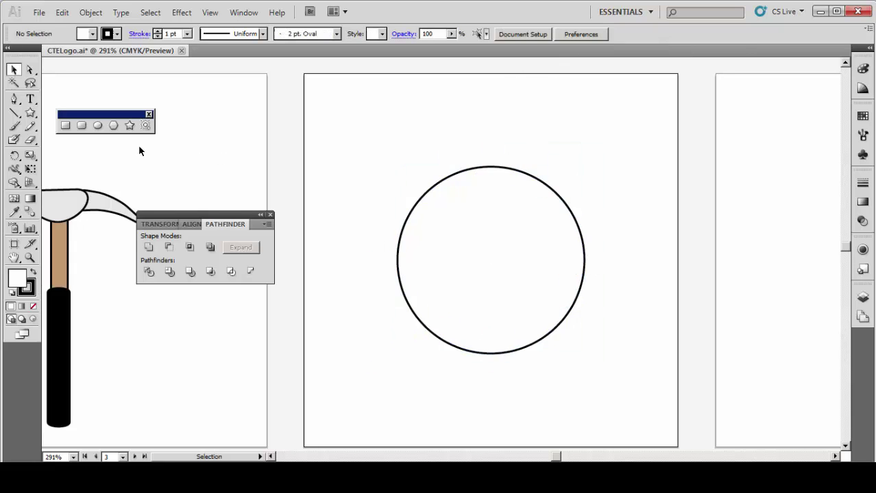
# Add a 15-point star with Radius 1 of 65 pt and Radius 2 of 45 pt, centred horizontally and vertically on the artboard.
pyautogui.click(130, 125)
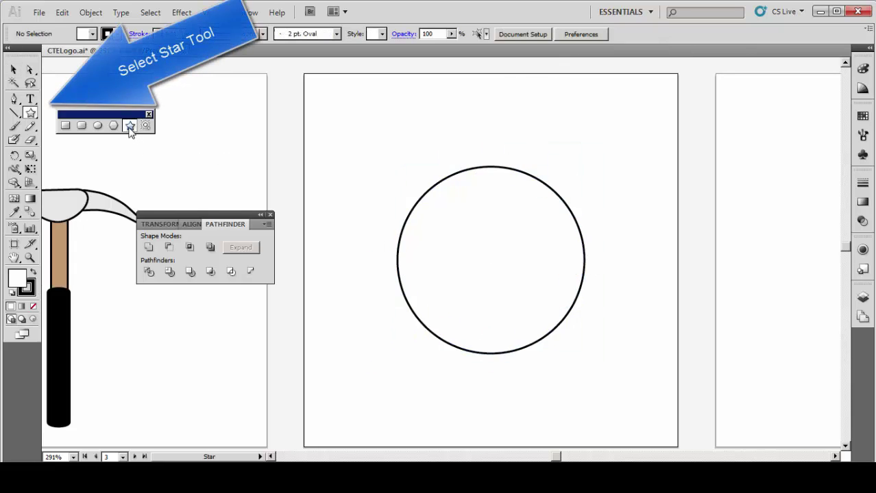
pyautogui.click(488, 249)
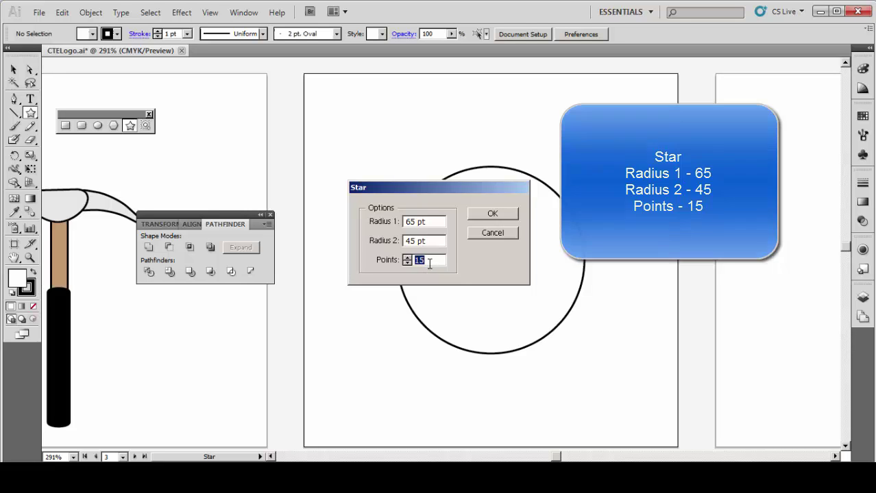
pyautogui.click(492, 214)
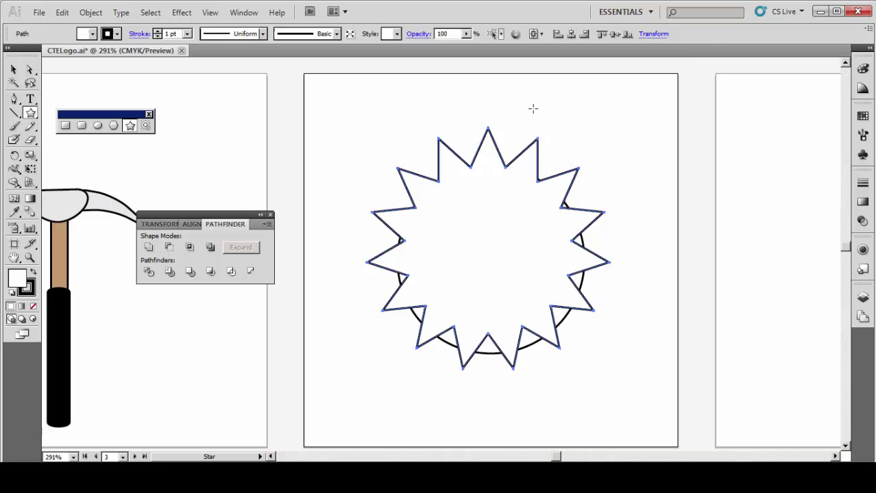
pyautogui.click(570, 38)
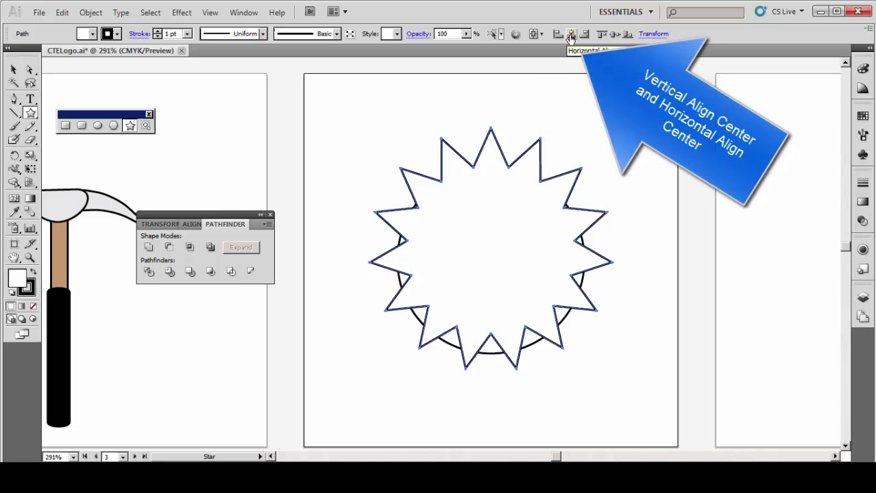
pyautogui.click(615, 36)
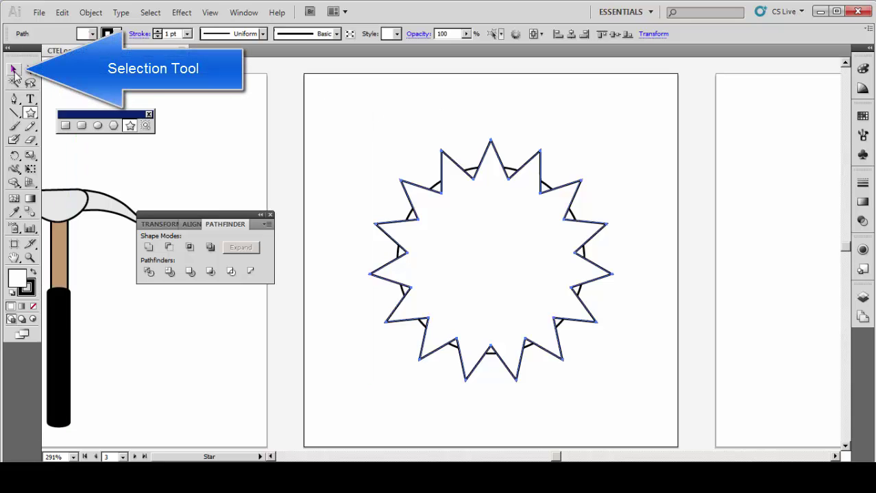
# Select the circle and the star together and merge them into one shape with Pathfinder Unite.
pyautogui.click(13, 69)
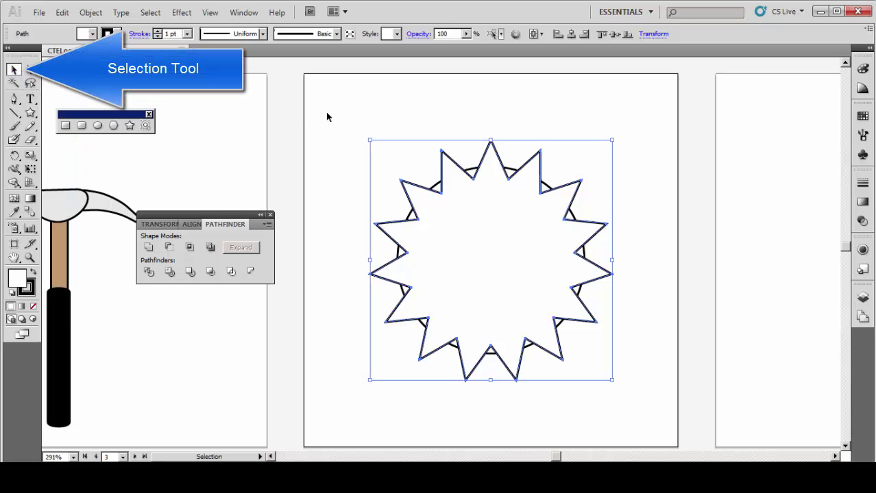
pyautogui.moveTo(354, 122); pyautogui.dragTo(653, 407)
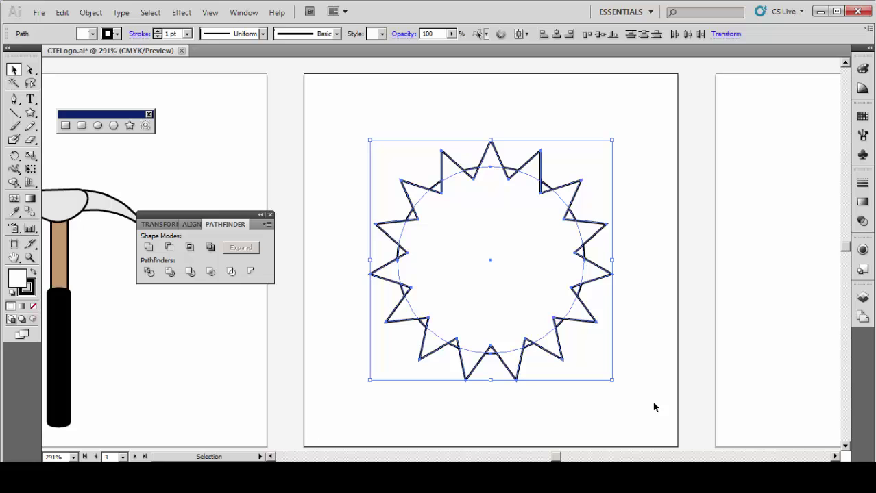
pyautogui.hotkey('ctrl', 'shift', 'F9')
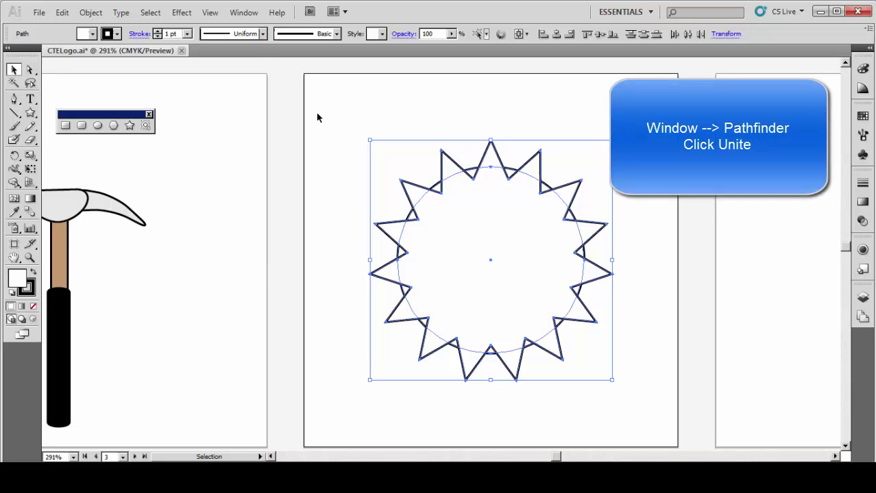
pyautogui.click(244, 12)
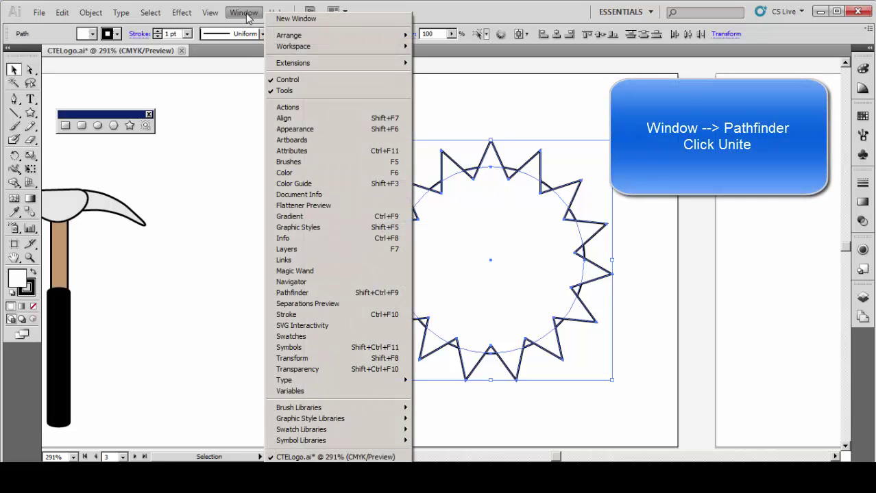
pyautogui.click(279, 293)
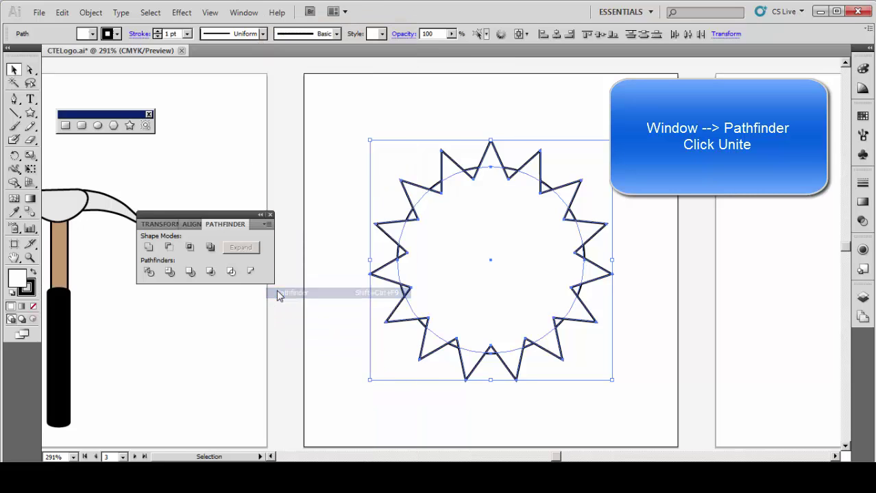
pyautogui.click(149, 251)
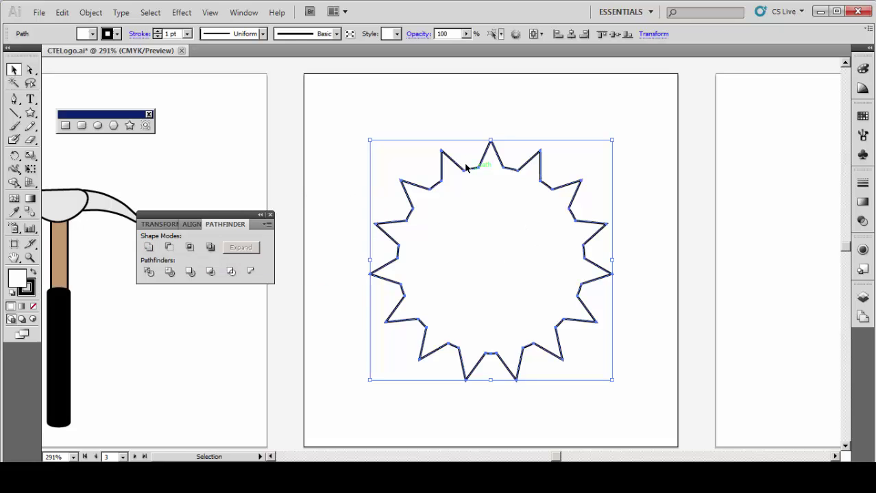
pyautogui.click(589, 378)
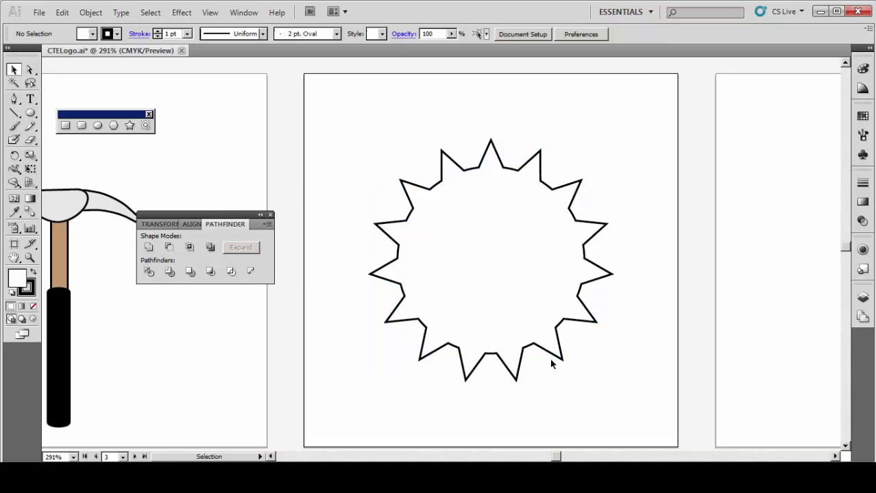
# Create a 115 × 115 pt circle over the spiked shape and centre it horizontally and vertically on the artboard.
pyautogui.click(97, 127)
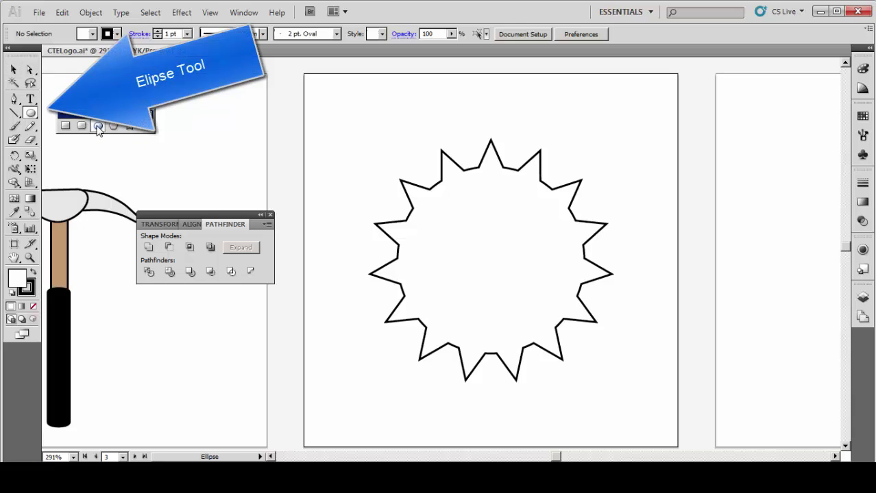
pyautogui.click(475, 235)
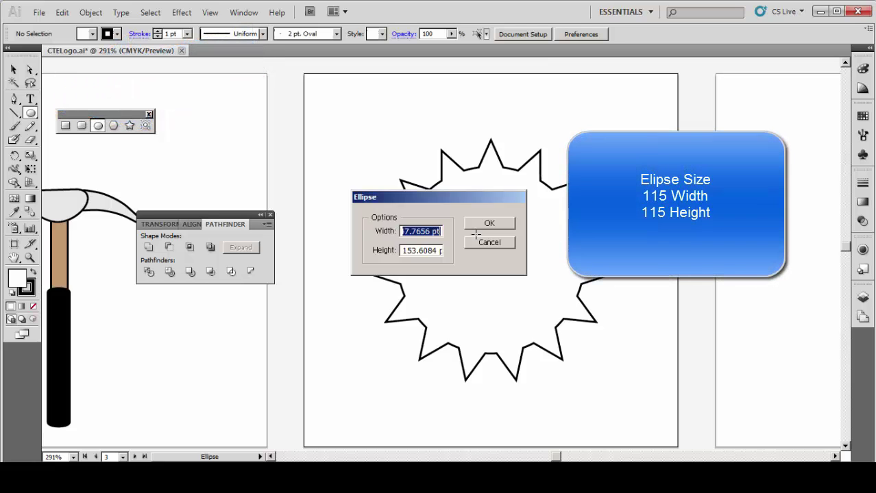
pyautogui.doubleClick(415, 233)
pyautogui.write('115')
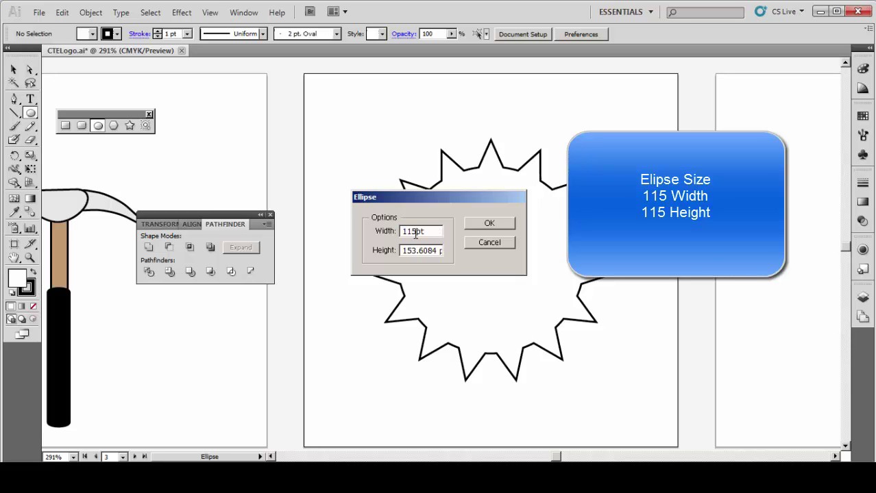
pyautogui.press('Tab')
pyautogui.write('115')
pyautogui.click(491, 225)
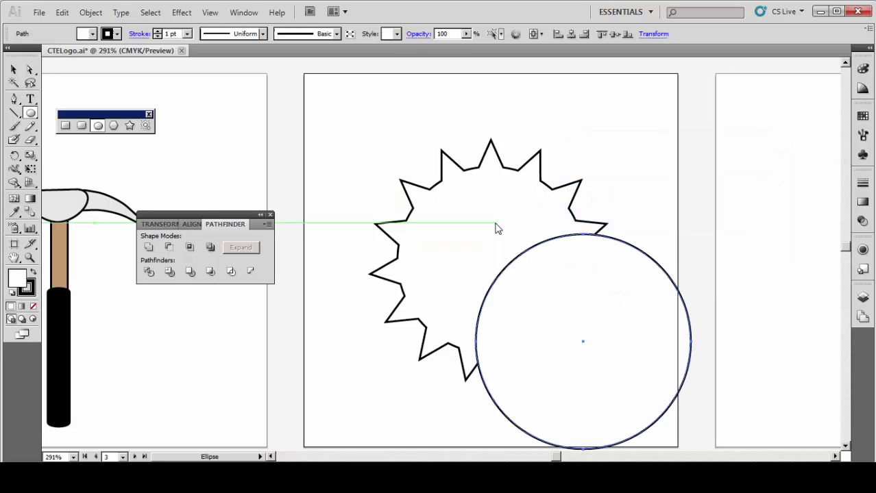
pyautogui.click(571, 37)
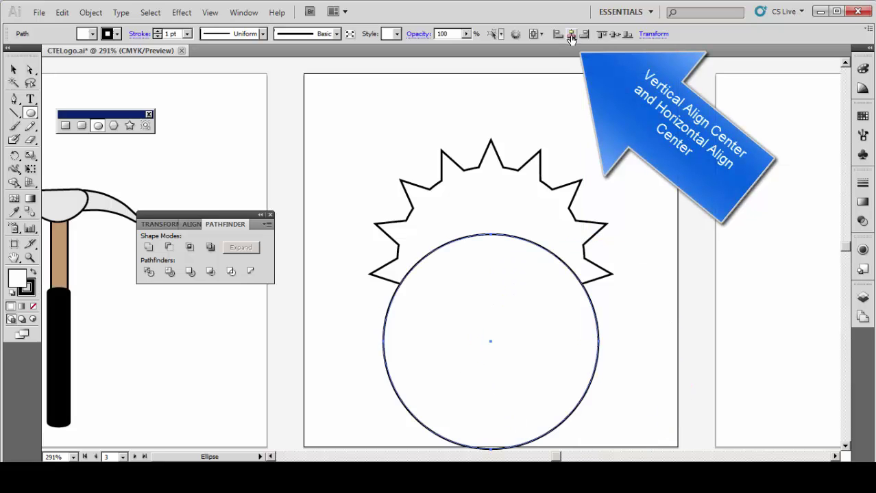
pyautogui.click(613, 36)
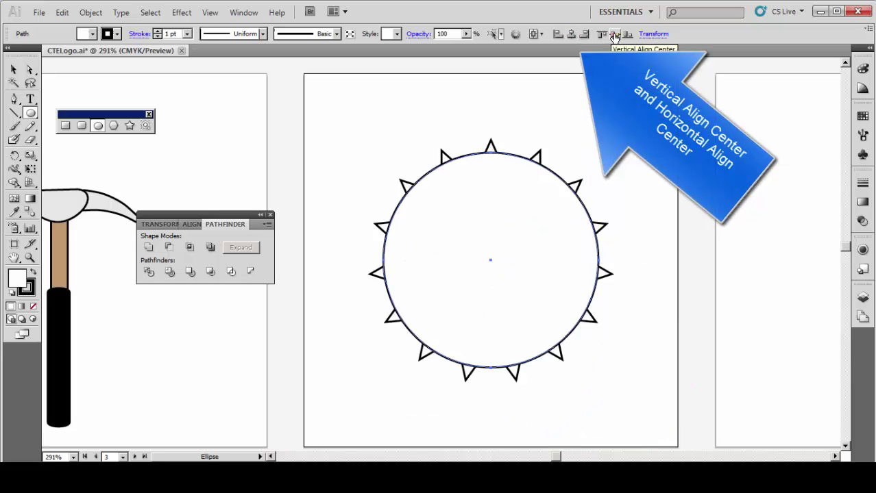
# Select the large circle and the spiked shape and apply Pathfinder Intersect to trim the spikes into gear teeth.
pyautogui.click(12, 71)
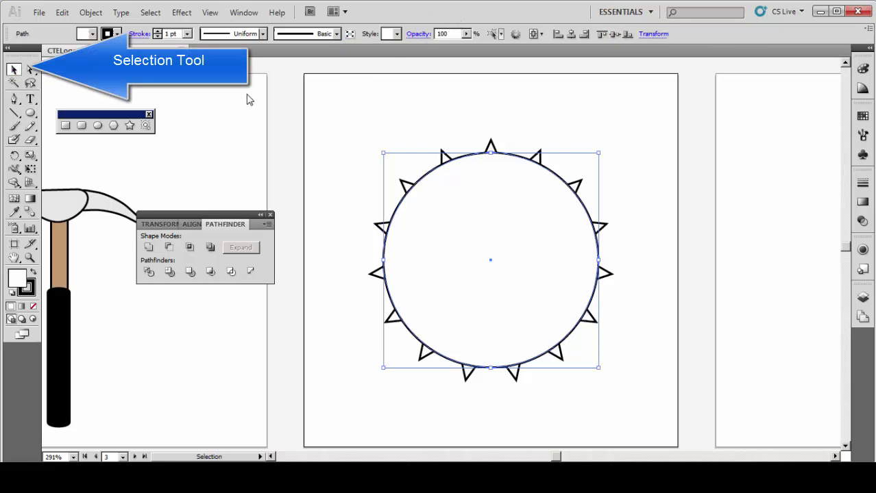
pyautogui.moveTo(349, 119); pyautogui.dragTo(636, 405)
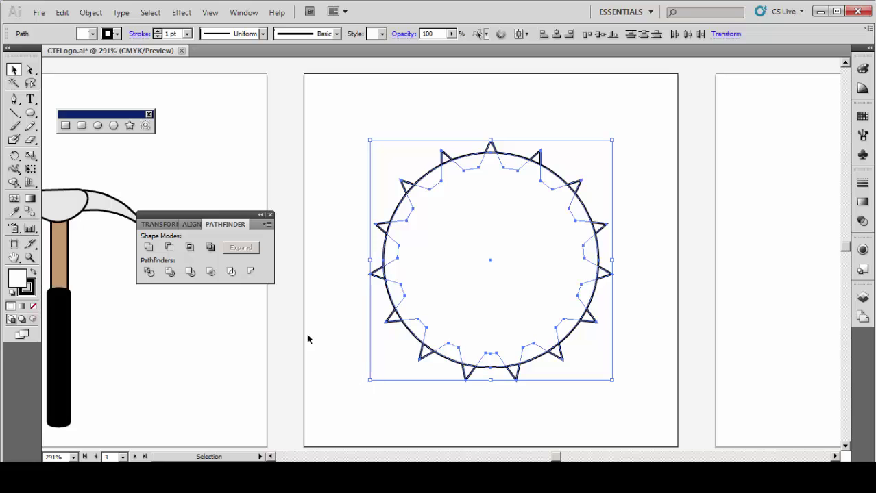
pyautogui.click(191, 252)
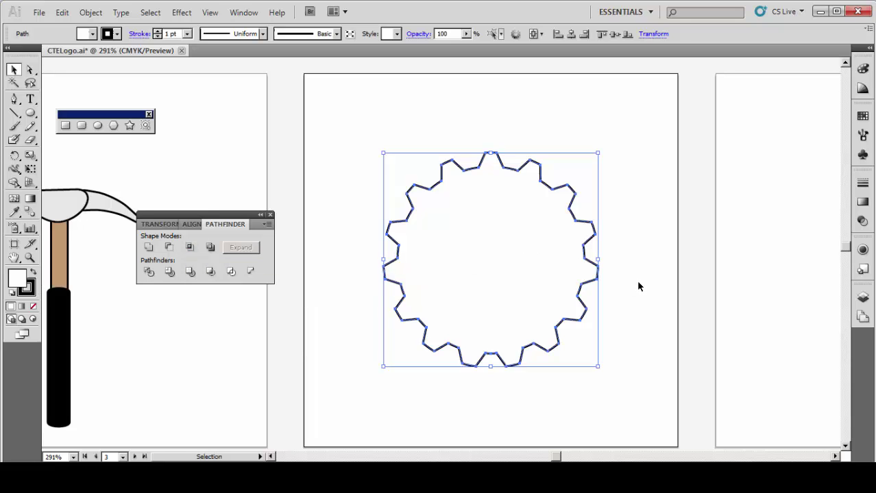
pyautogui.click(593, 411)
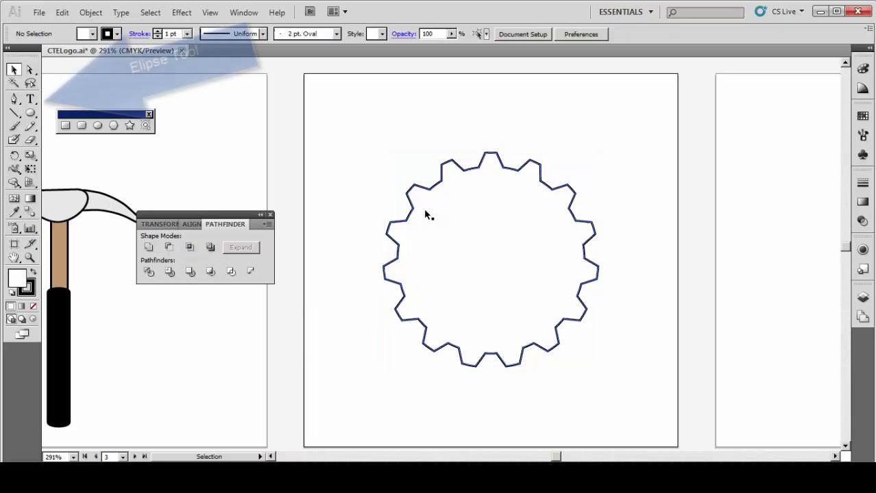
# Create a 20 × 20 pt circle inside the gear and centre it horizontally and vertically on the artboard.
pyautogui.click(98, 126)
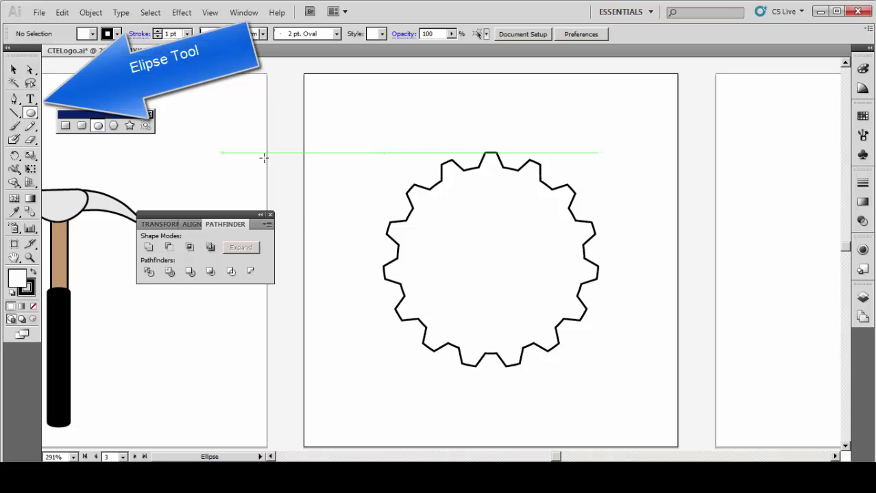
pyautogui.click(486, 263)
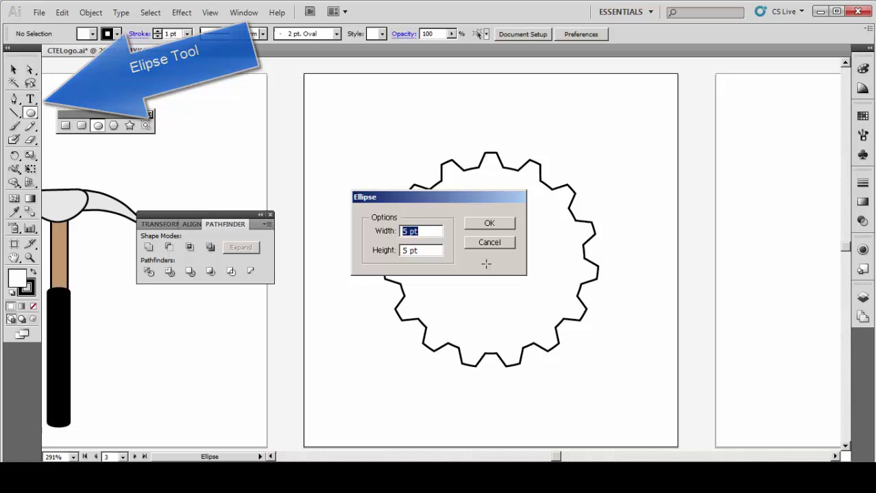
pyautogui.write('20')
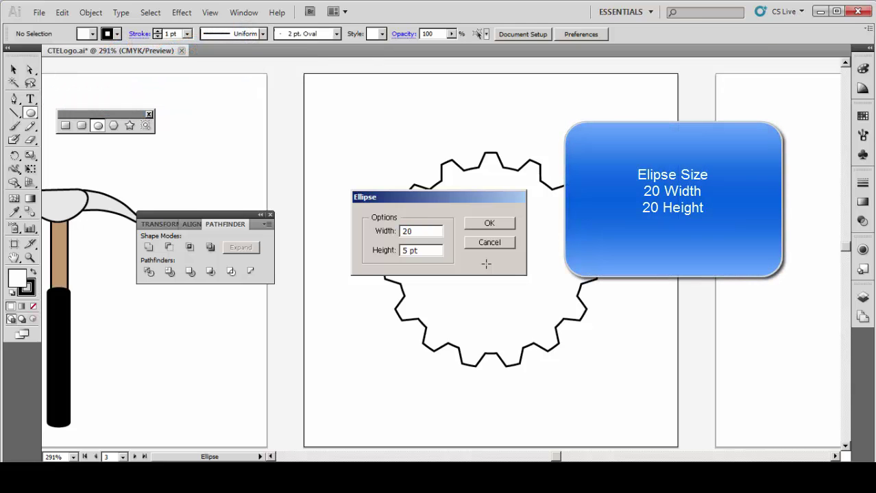
pyautogui.press('Tab')
pyautogui.write('20')
pyautogui.click(487, 225)
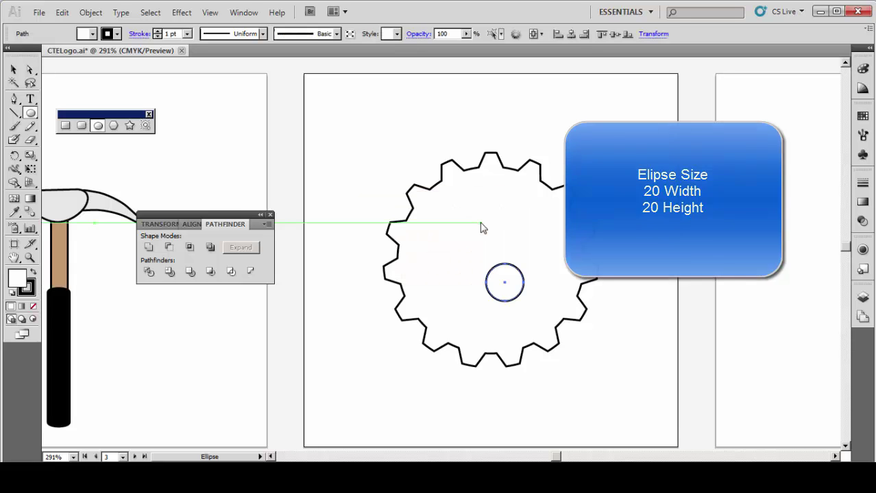
pyautogui.click(572, 34)
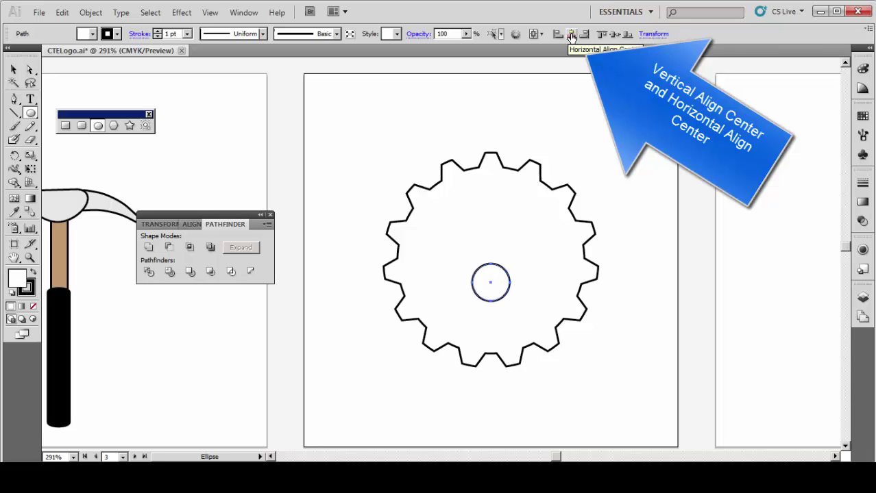
pyautogui.click(615, 35)
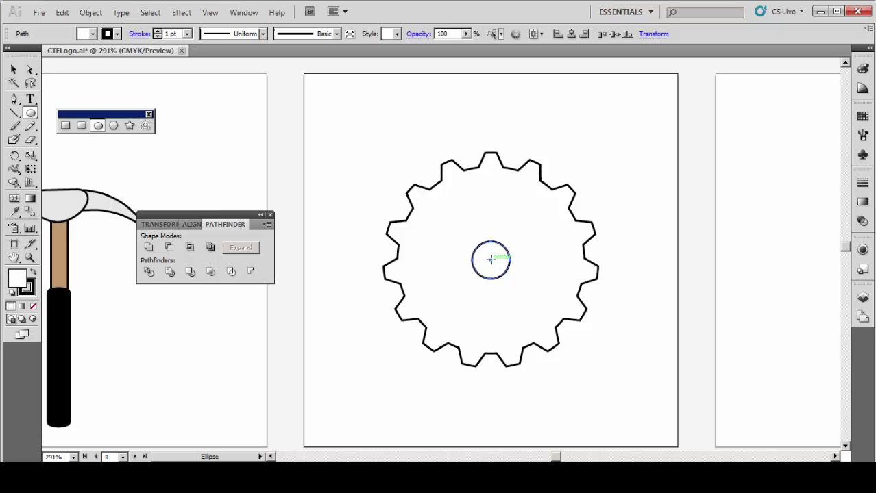
# Create a 10 × 10 pt circle inside the 20 pt circle and centre it horizontally and vertically on the artboard.
pyautogui.click(490, 259)
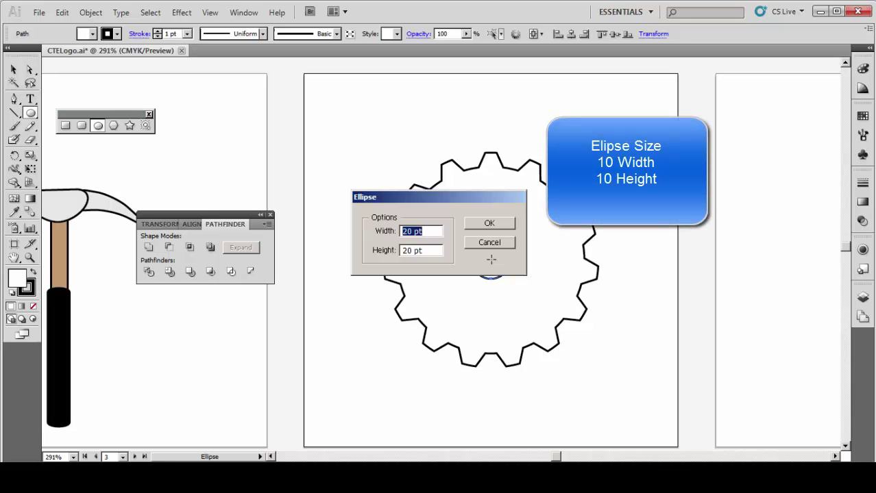
pyautogui.write('10')
pyautogui.press('Tab')
pyautogui.write('1')
pyautogui.click(489, 224)
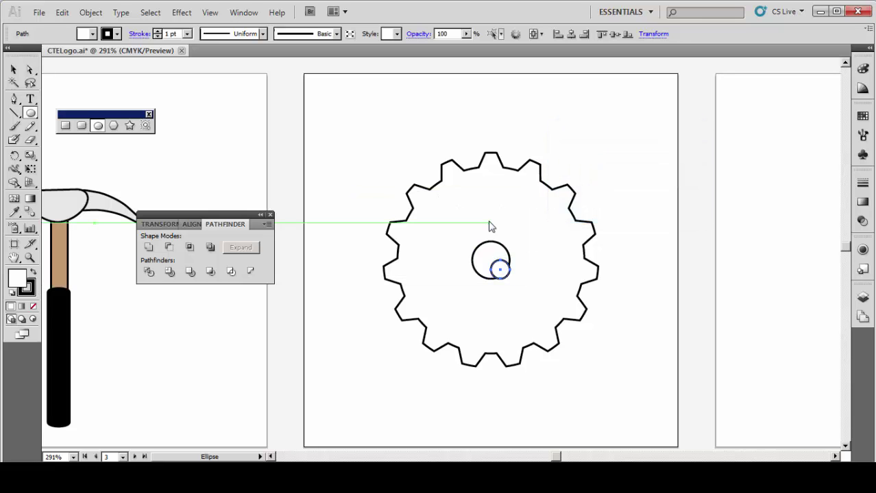
pyautogui.click(572, 36)
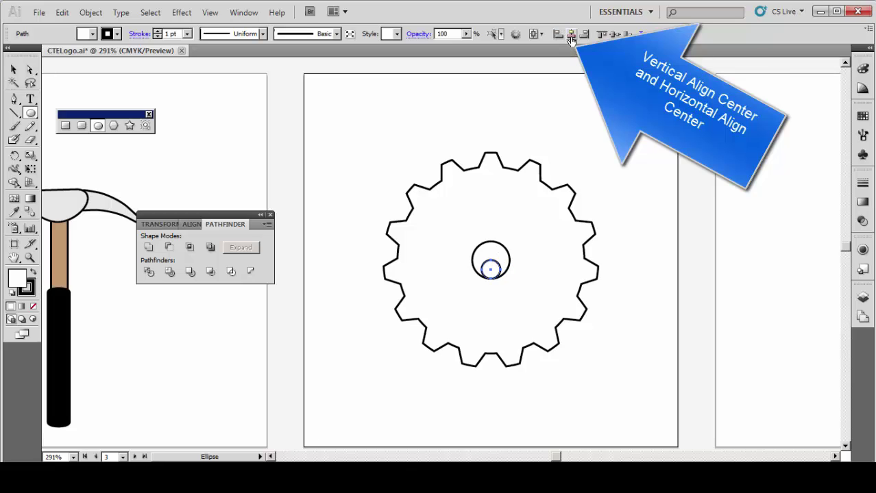
pyautogui.click(613, 35)
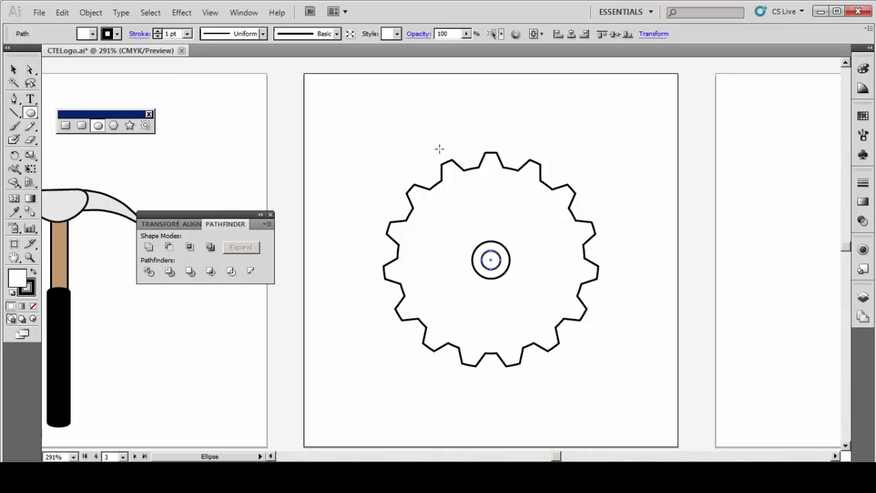
# Give the toothed gear shape a K=60 grey stroke and a K=50 grey fill.
pyautogui.click(14, 70)
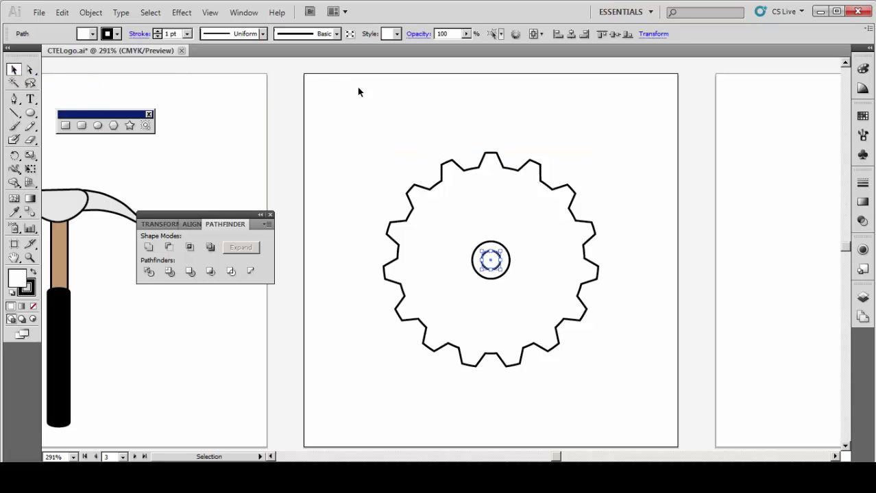
pyautogui.click(465, 173)
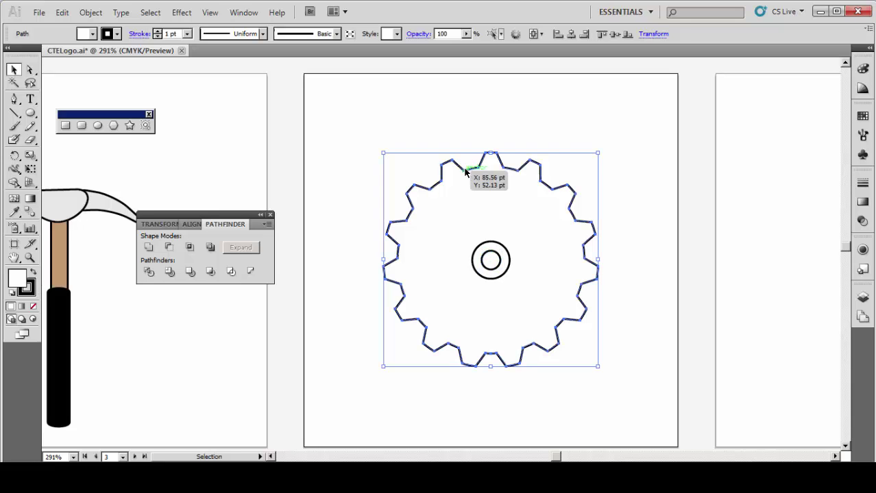
pyautogui.click(118, 35)
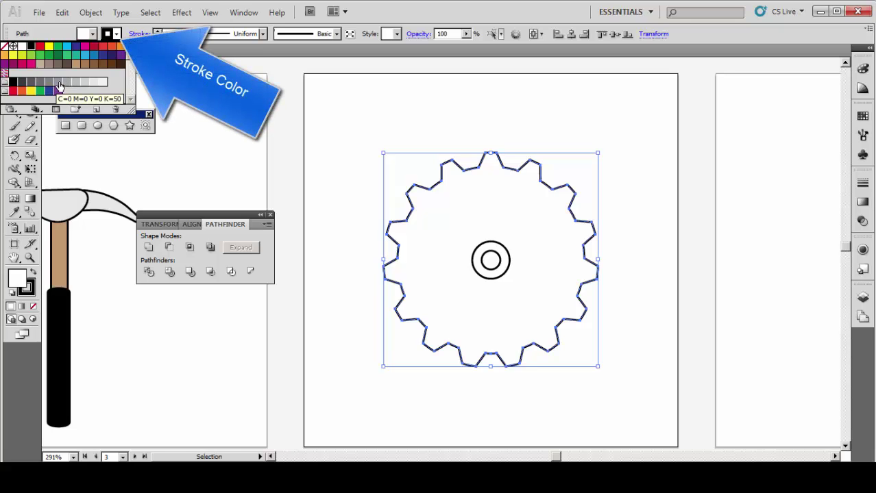
pyautogui.click(59, 85)
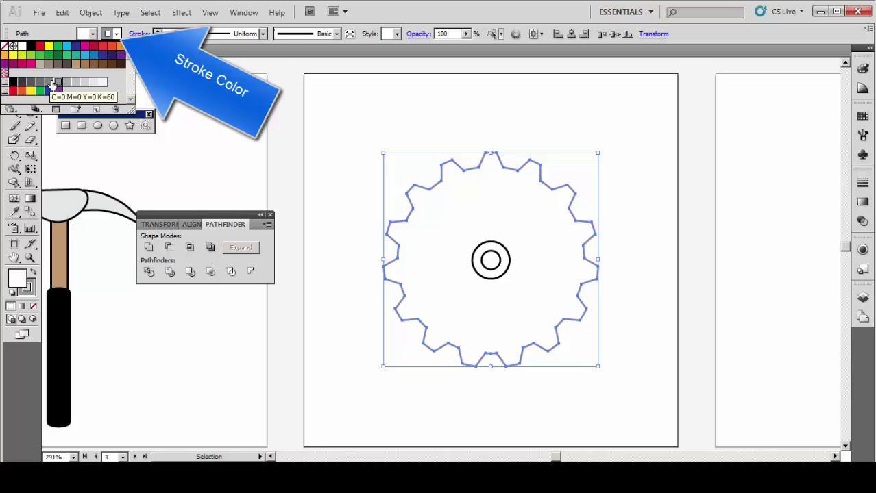
pyautogui.click(52, 84)
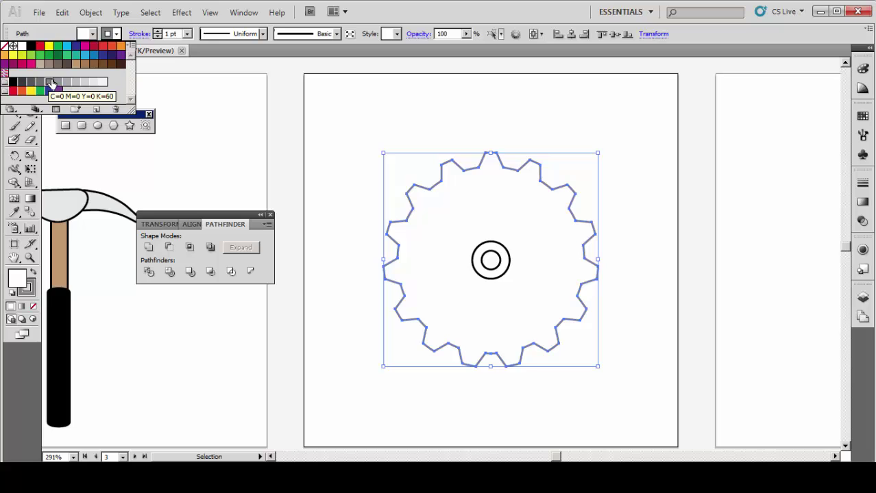
pyautogui.click(93, 34)
pyautogui.click(92, 34)
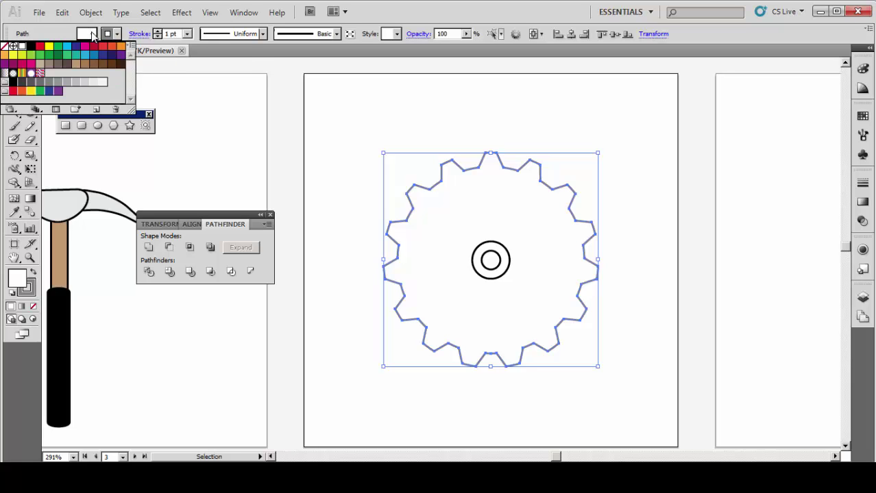
pyautogui.click(58, 83)
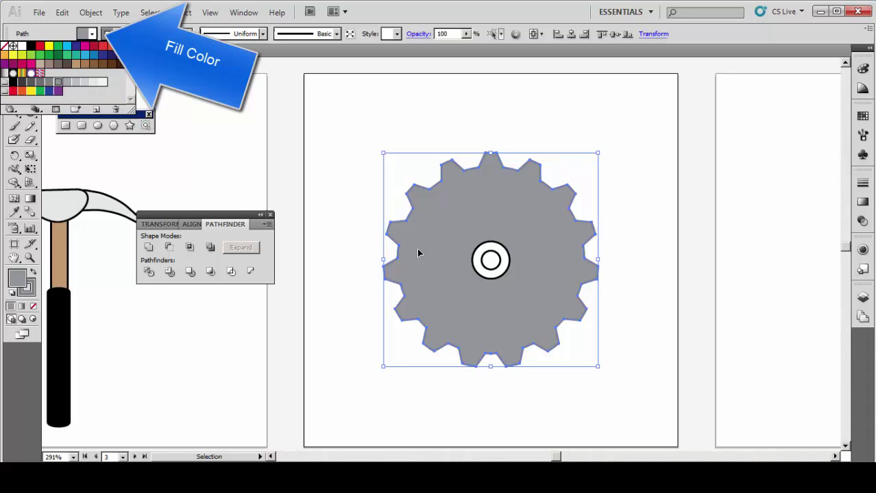
# Give the 20 pt circle at the gear's centre a K=60 grey fill and a K=70 grey stroke.
pyautogui.click(487, 280)
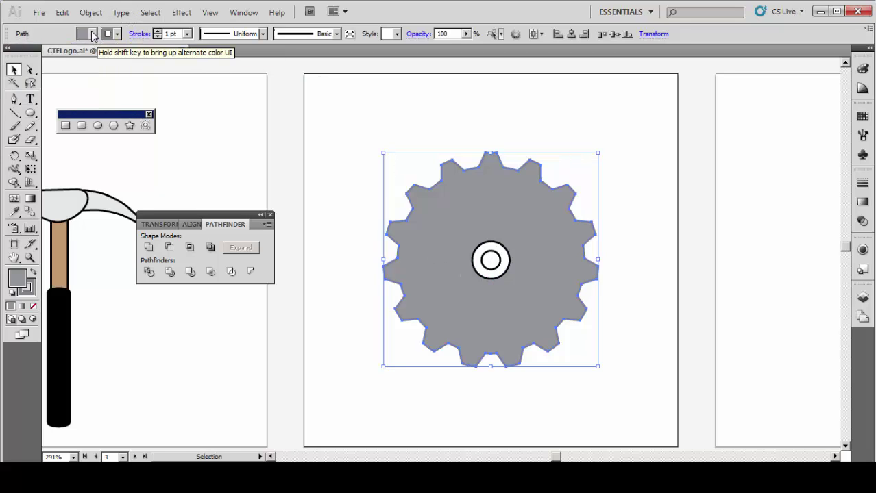
pyautogui.click(491, 246)
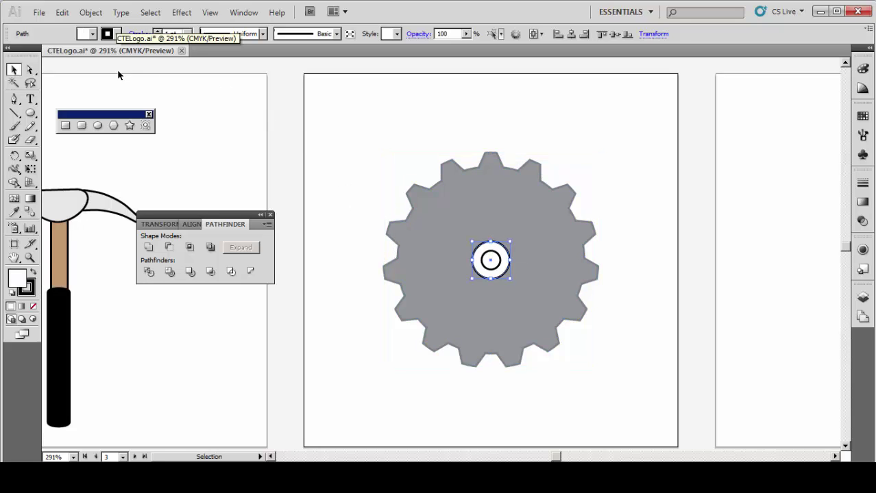
pyautogui.click(94, 34)
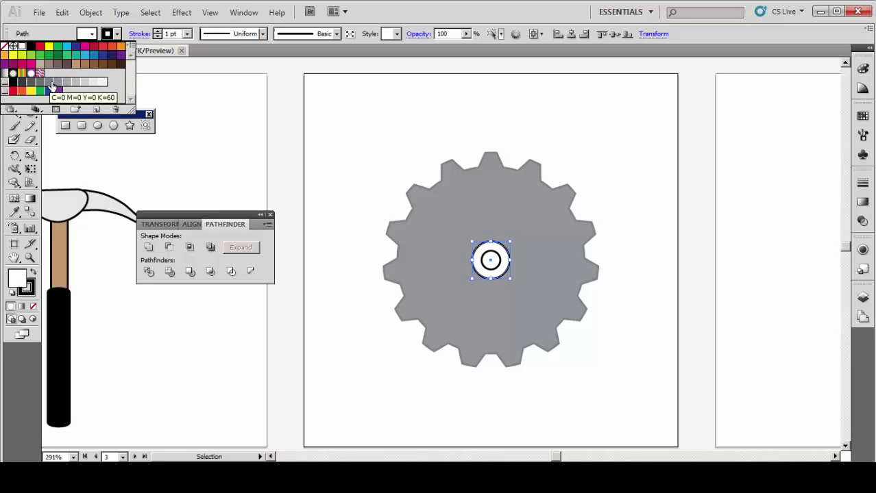
pyautogui.click(50, 83)
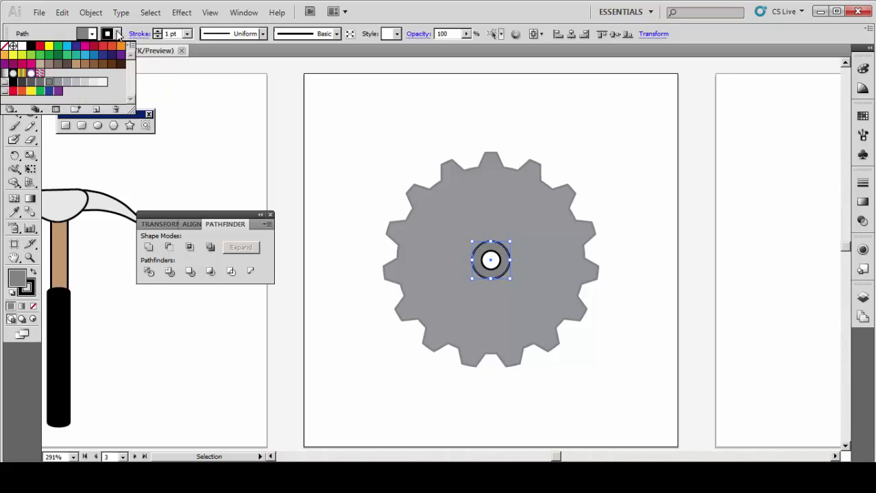
pyautogui.click(59, 83)
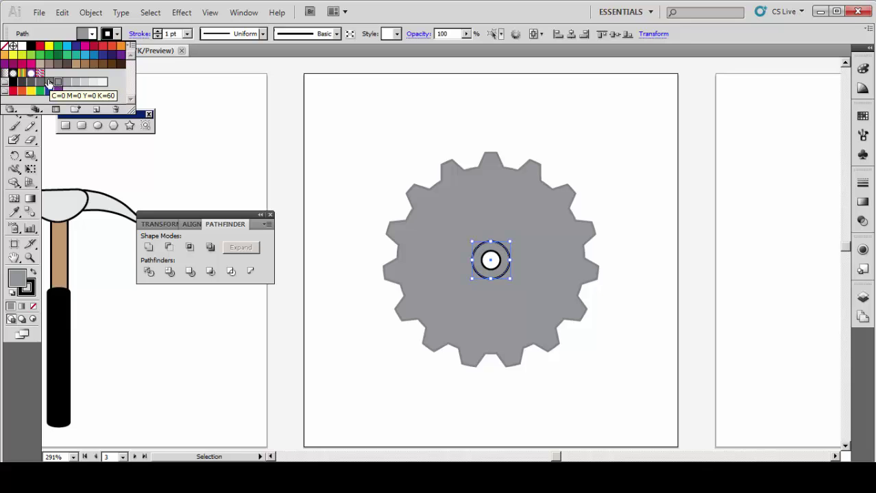
pyautogui.click(48, 83)
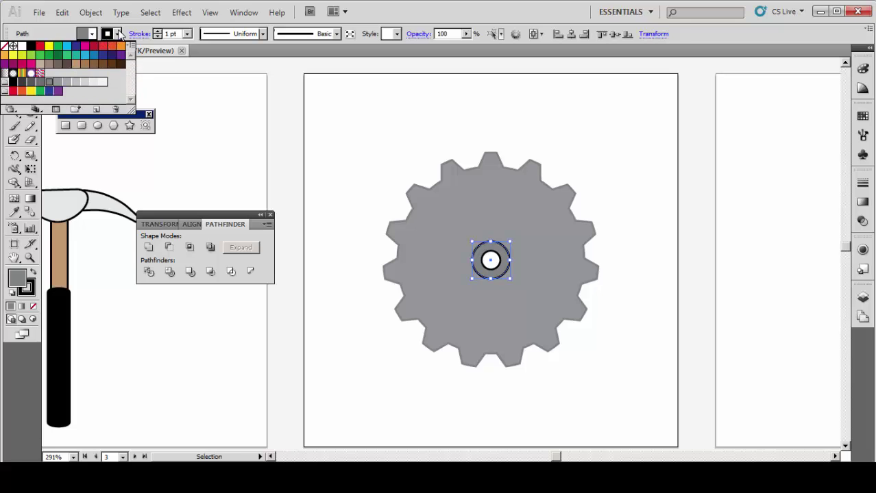
pyautogui.click(118, 35)
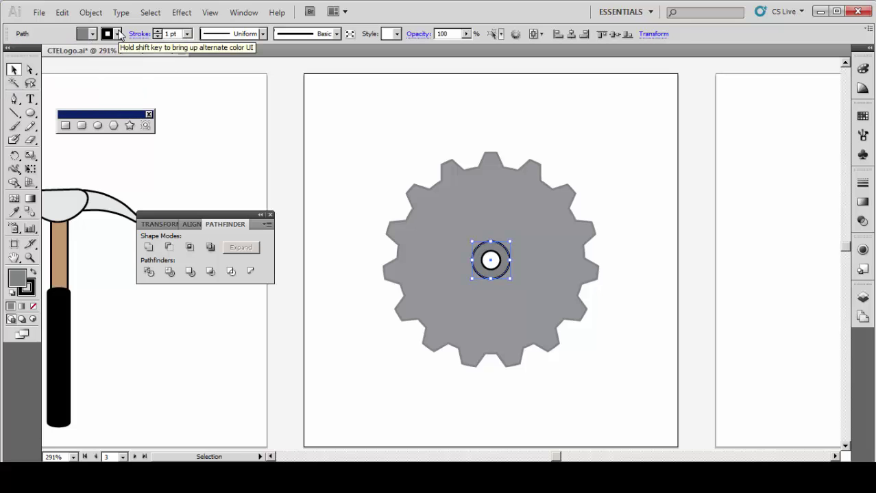
pyautogui.click(119, 34)
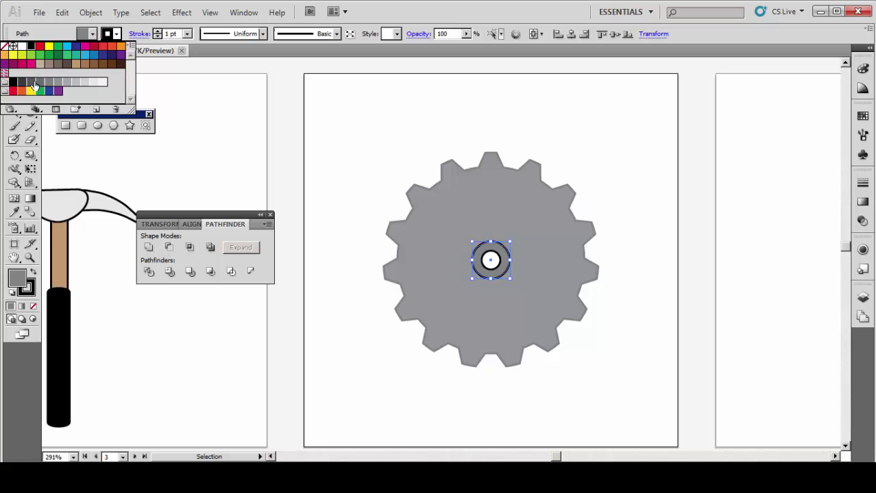
pyautogui.click(30, 84)
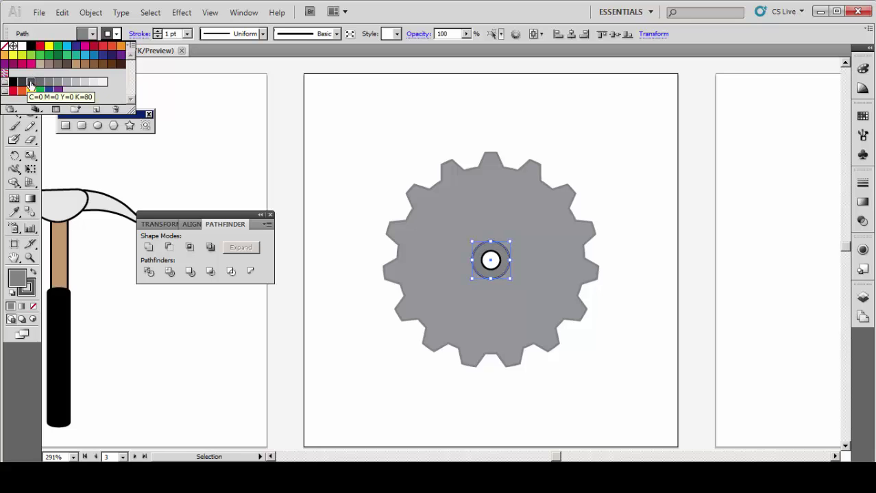
pyautogui.click(40, 84)
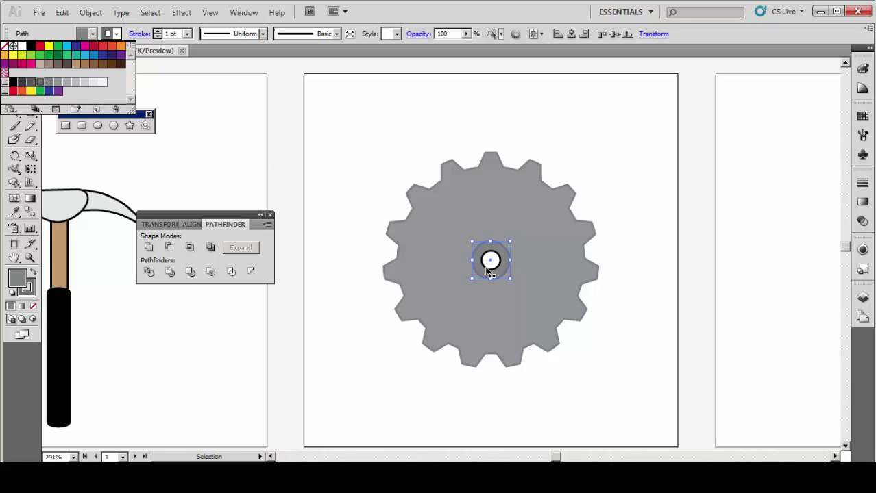
# Give the innermost white circle a K=80 dark grey stroke and deselect it.
pyautogui.click(485, 270)
pyautogui.press('d')
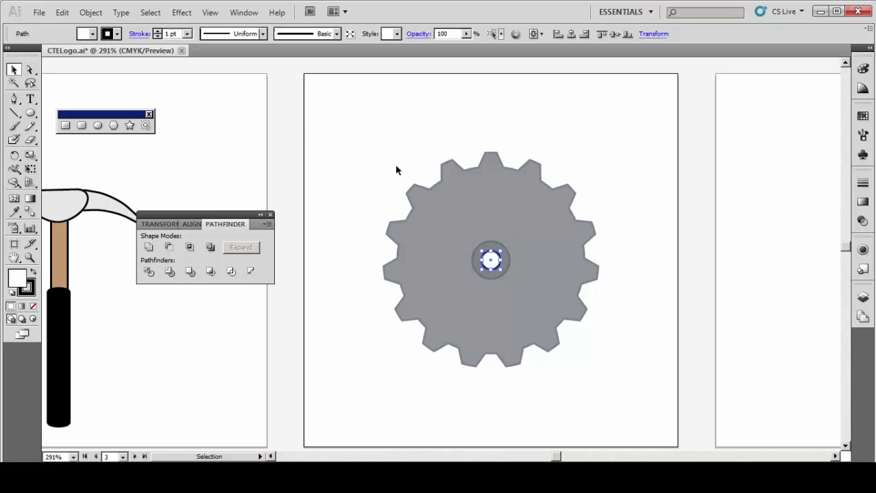
pyautogui.click(107, 34)
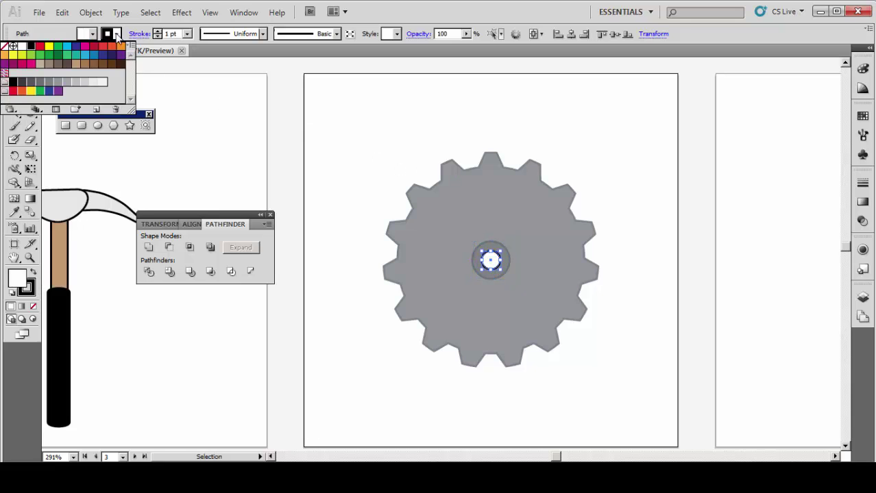
pyautogui.click(31, 83)
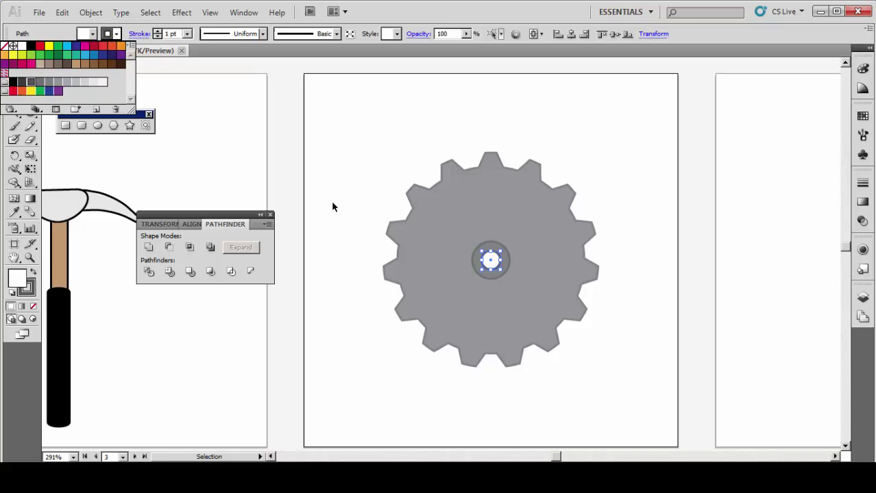
pyautogui.click(41, 84)
pyautogui.click(366, 199)
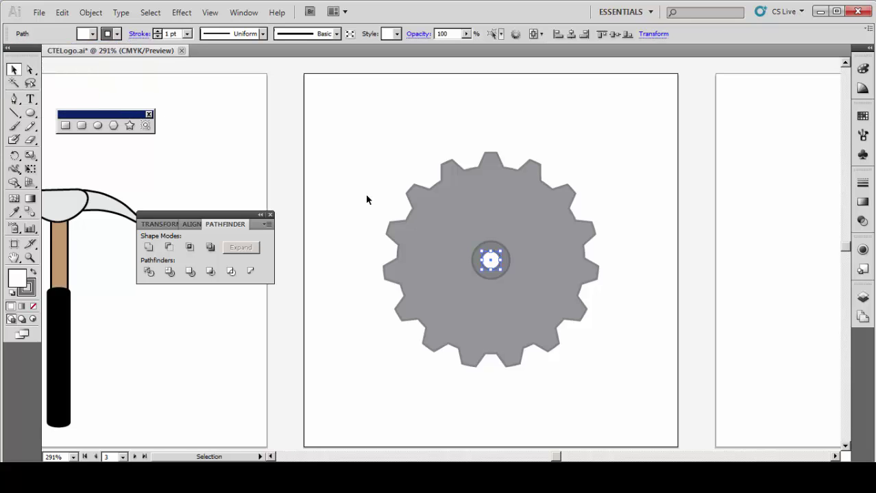
pyautogui.click(366, 197)
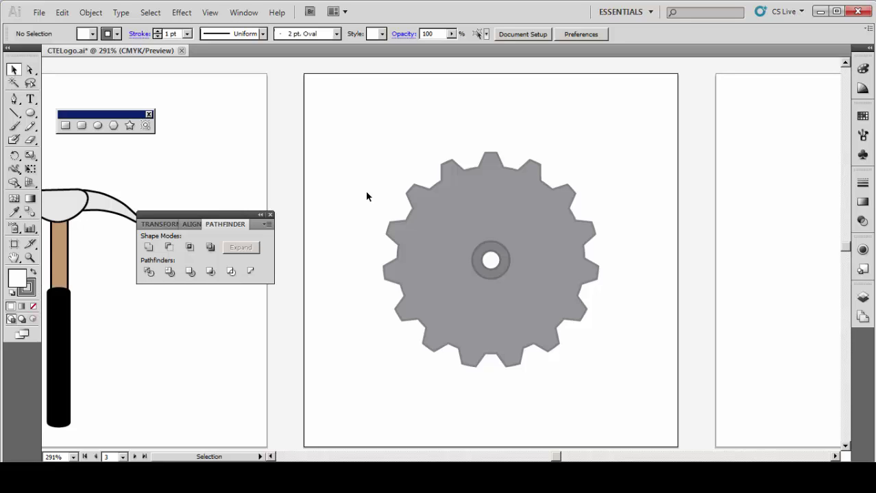
# Select and group the gear with its two circles, and set the alignment reference to Align to Selection.
pyautogui.moveTo(346, 135); pyautogui.dragTo(631, 403)
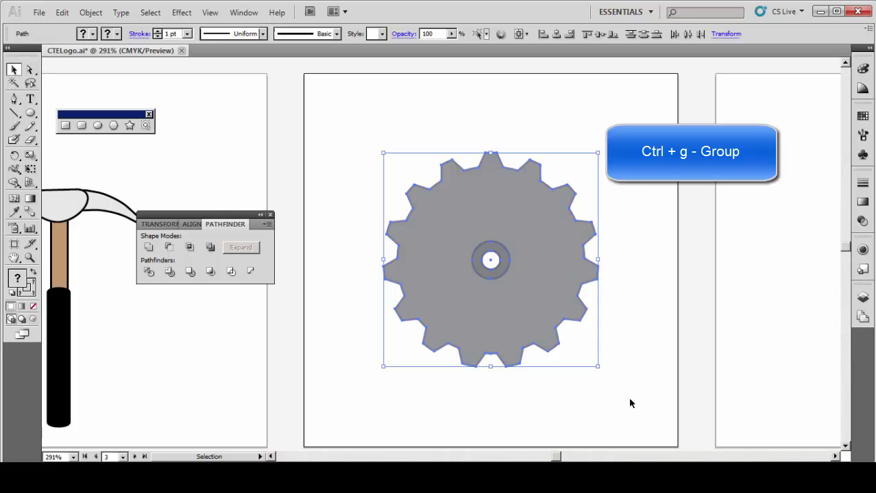
pyautogui.press('a')
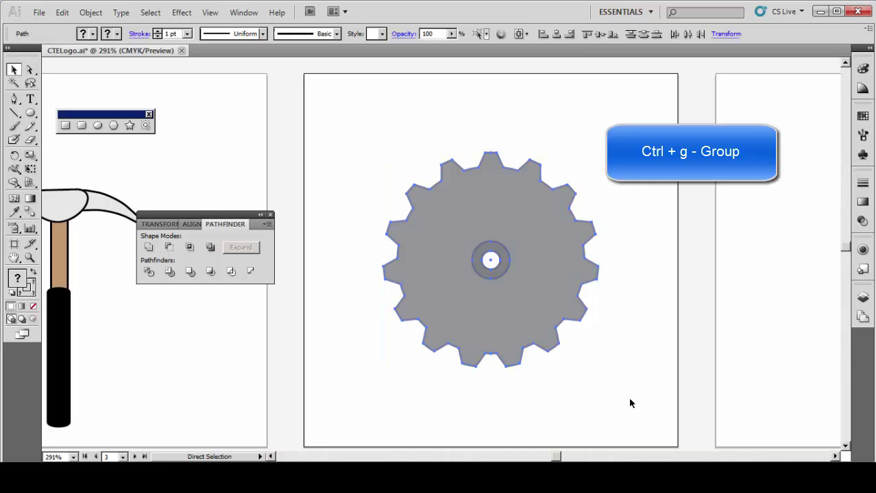
pyautogui.hotkey('ctrl', 'g')
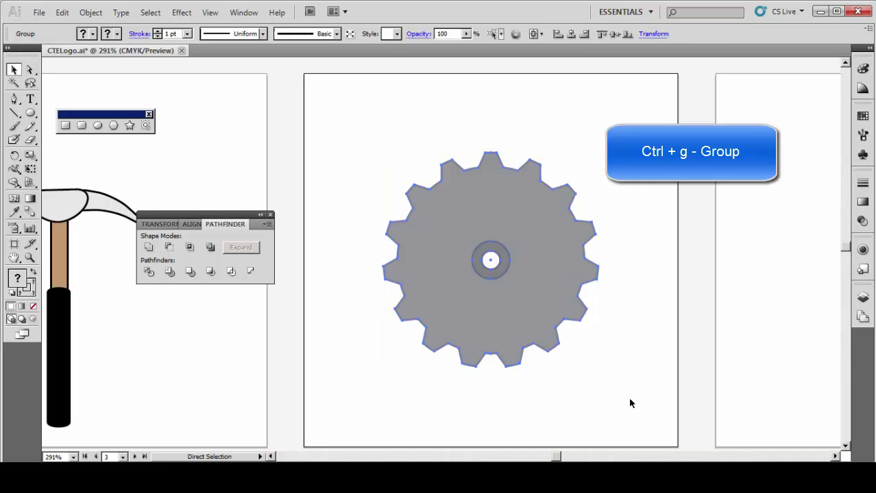
pyautogui.press('v')
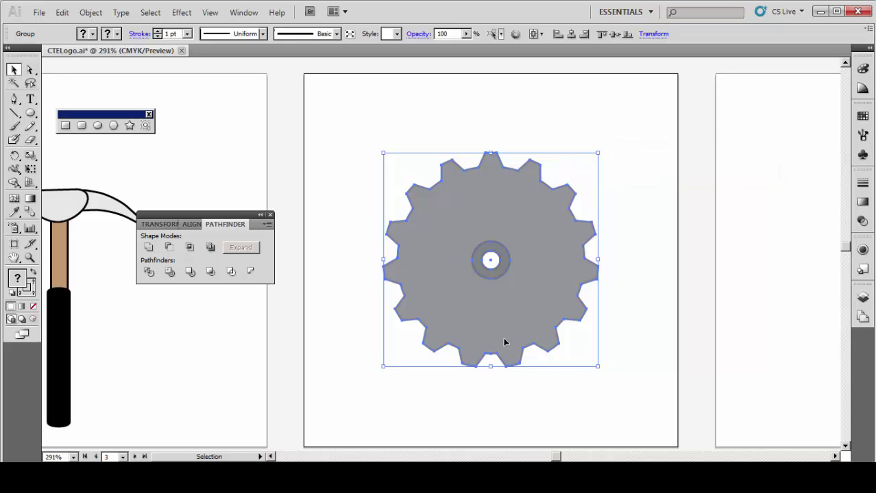
pyautogui.click(541, 35)
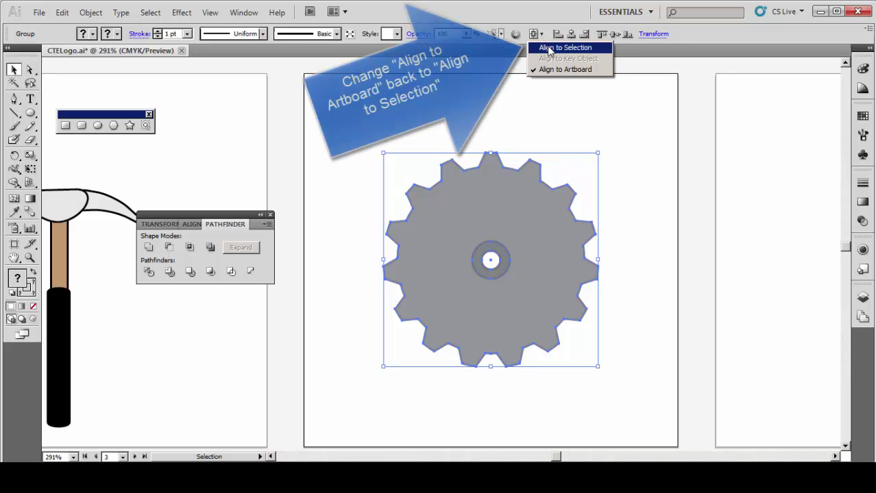
pyautogui.click(548, 48)
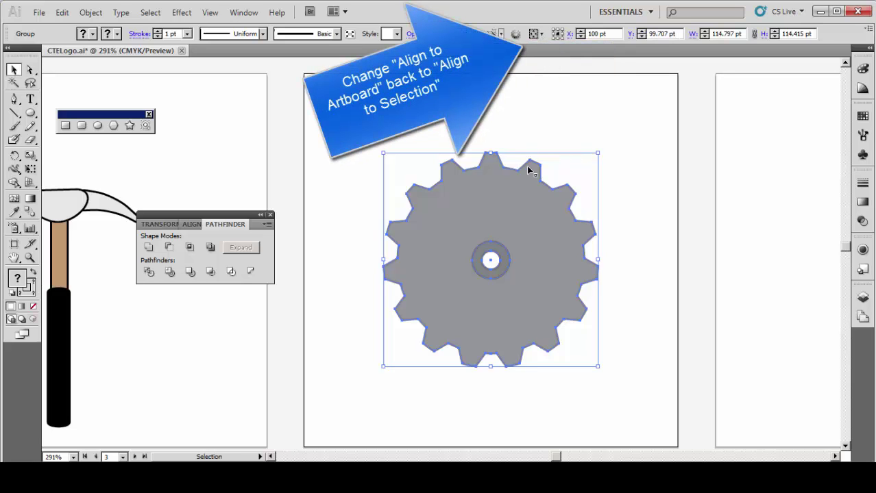
# Move the gear group to the artboard's lower-left area, at about X 65 pt, Y 137 pt, and duplicate it by copy and paste.
pyautogui.moveTo(520, 204); pyautogui.dragTo(453, 273)
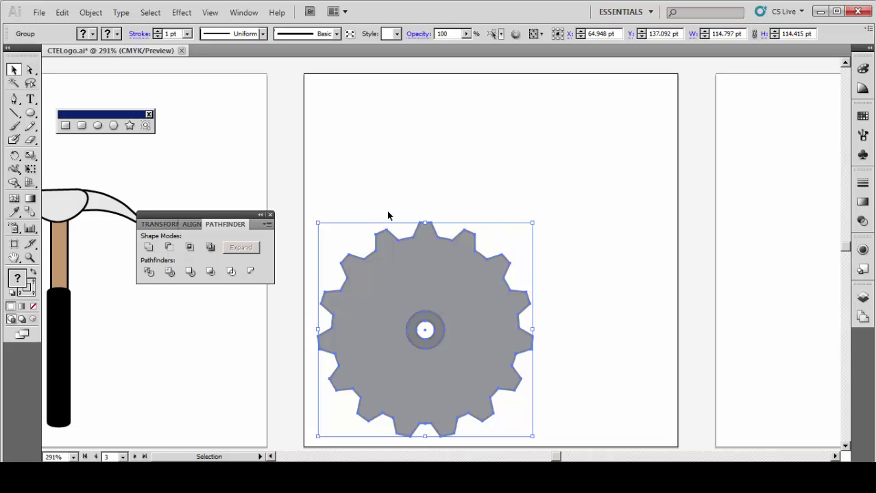
pyautogui.press('a')
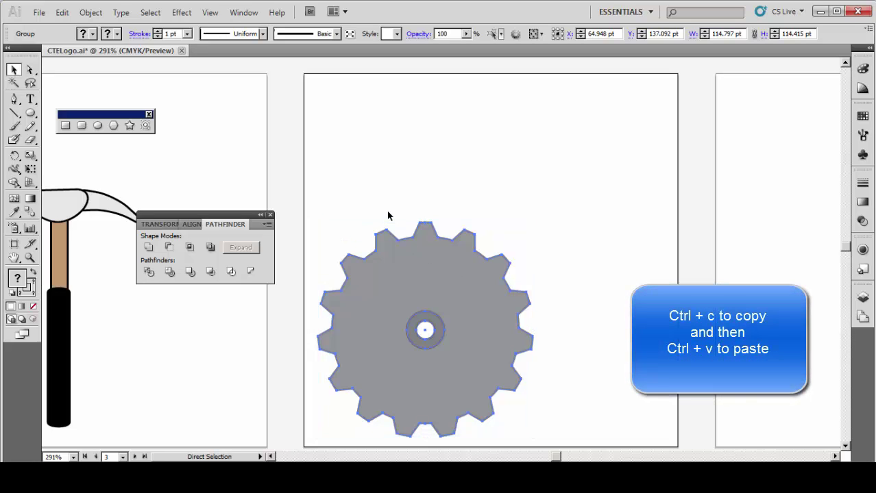
pyautogui.press('v')
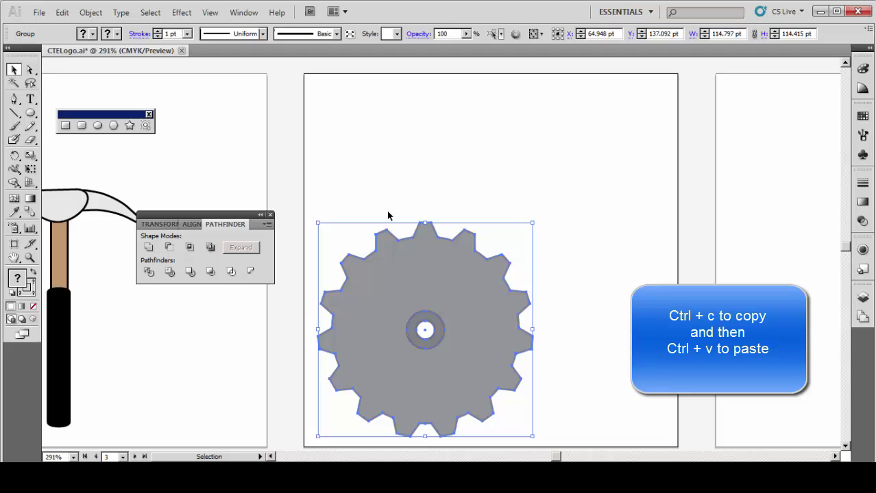
pyautogui.press('a')
pyautogui.hotkey('ctrl', 'c')
pyautogui.hotkey('ctrl', 'v')
pyautogui.press('v')
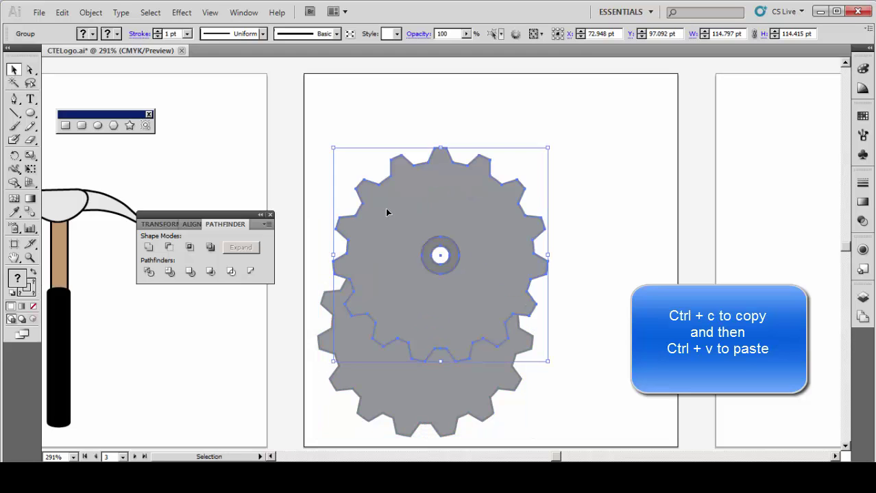
# Position the copied gear up and right of the original so their teeth mesh, at about X 130 pt, Y 47 pt, and deselect it.
pyautogui.moveTo(379, 218); pyautogui.dragTo(490, 162)
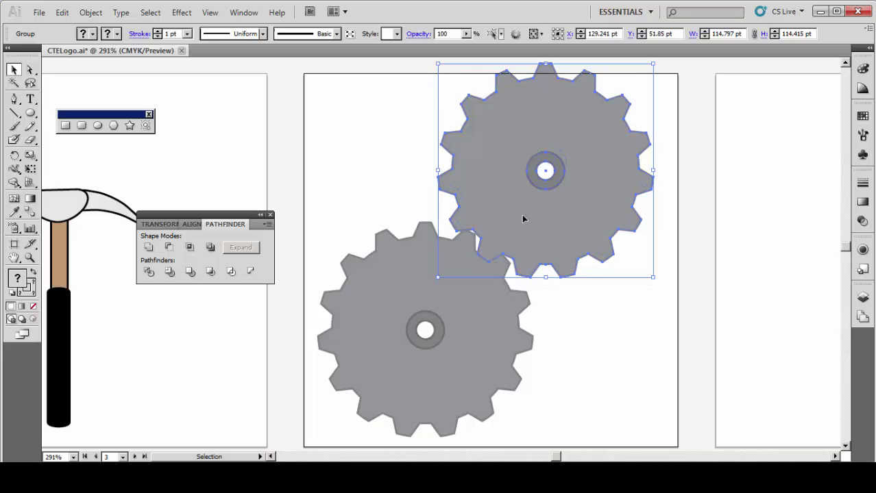
pyautogui.press('Up')
pyautogui.press('Up')
pyautogui.press('Up')
pyautogui.press('Up')
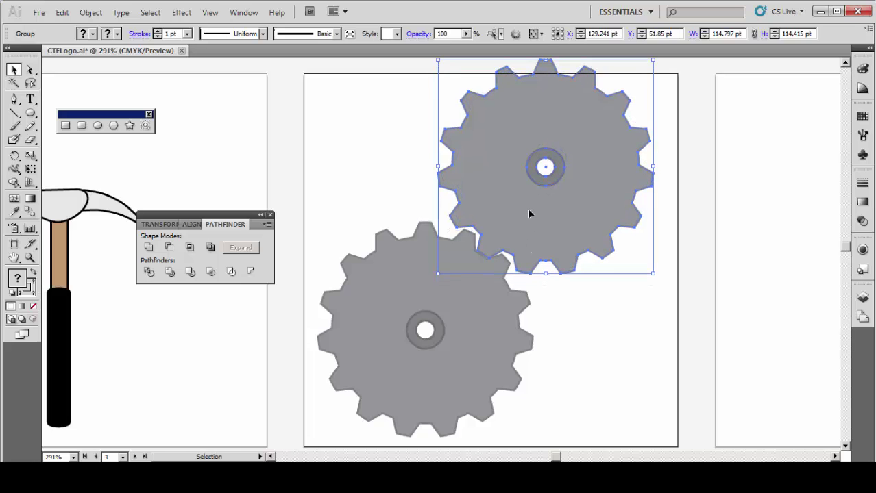
pyautogui.scroll(1, 351, 160)
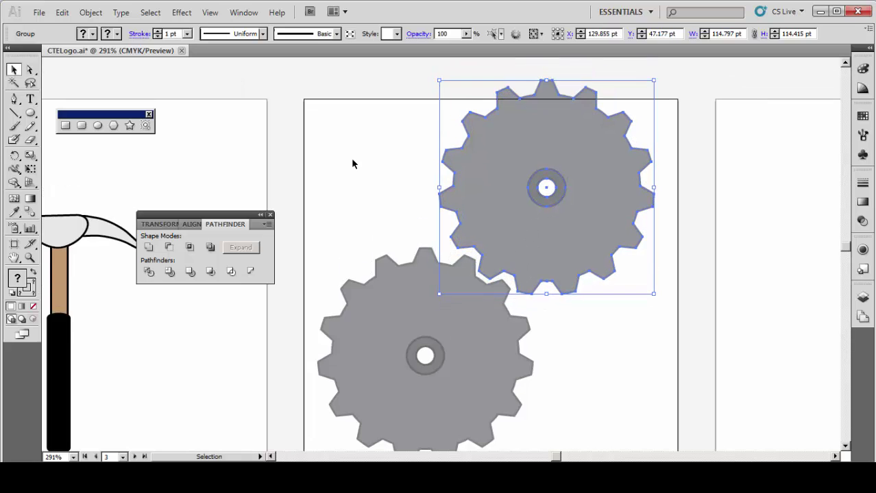
pyautogui.click(351, 160)
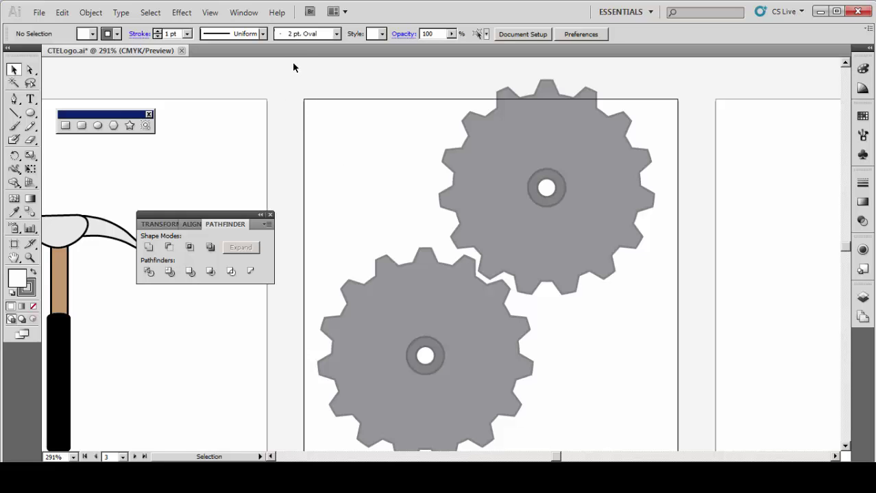
# Select both gears, scale them down proportionally to about half size, and move them together to the artboard's middle area.
pyautogui.moveTo(293, 68); pyautogui.dragTo(678, 182)
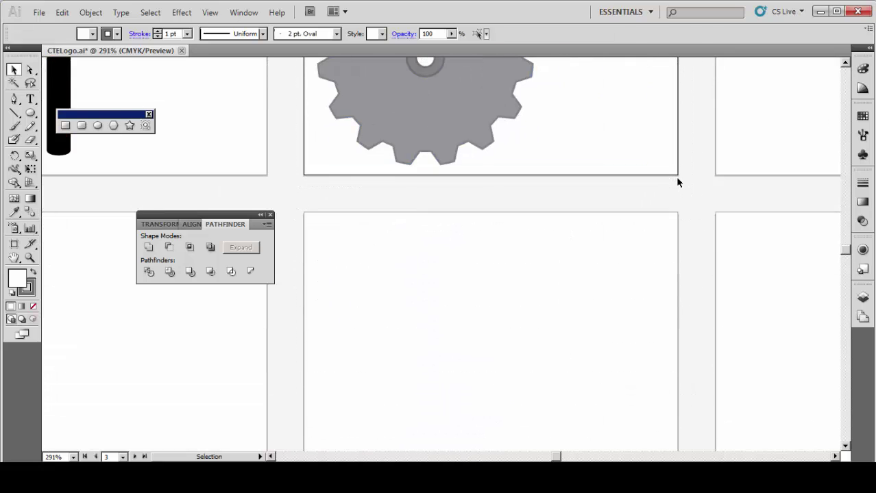
pyautogui.click(847, 62)
pyautogui.click(846, 61)
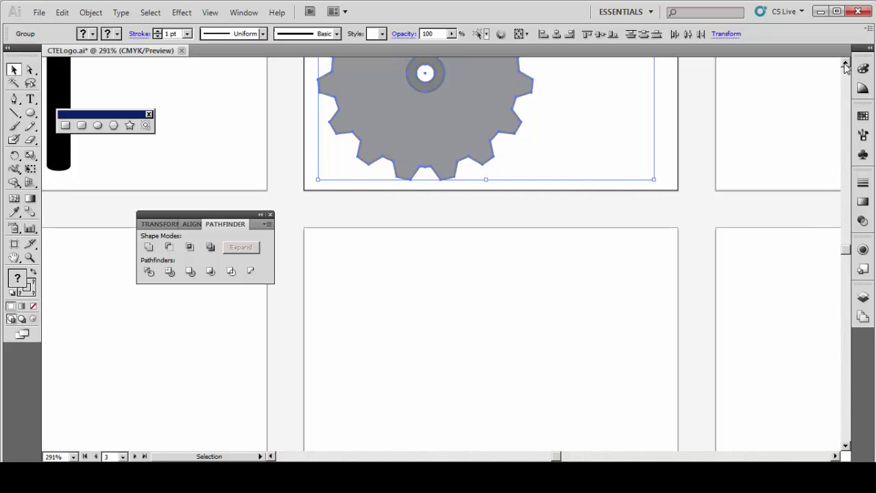
pyautogui.click(847, 63)
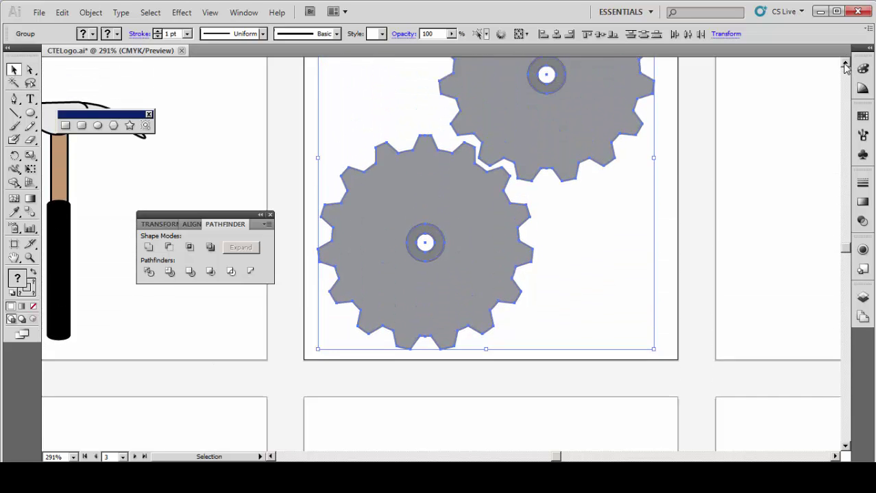
pyautogui.click(846, 63)
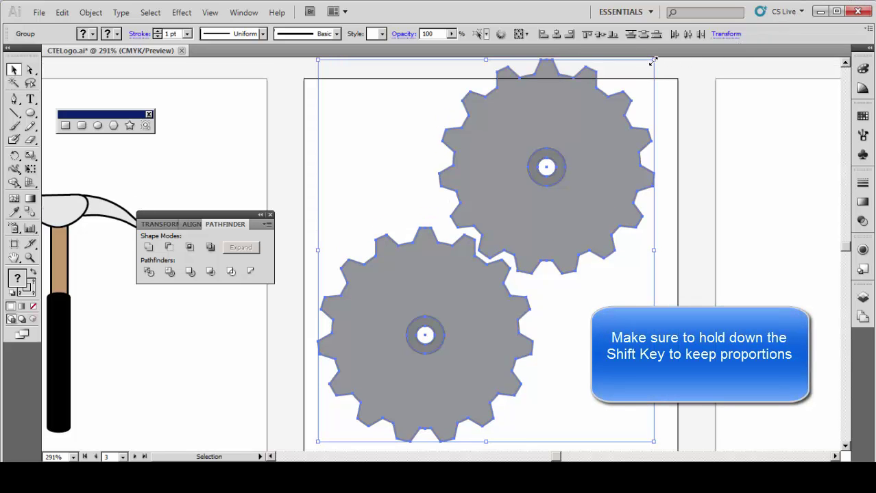
pyautogui.moveTo(653, 60); pyautogui.dragTo(535, 242)
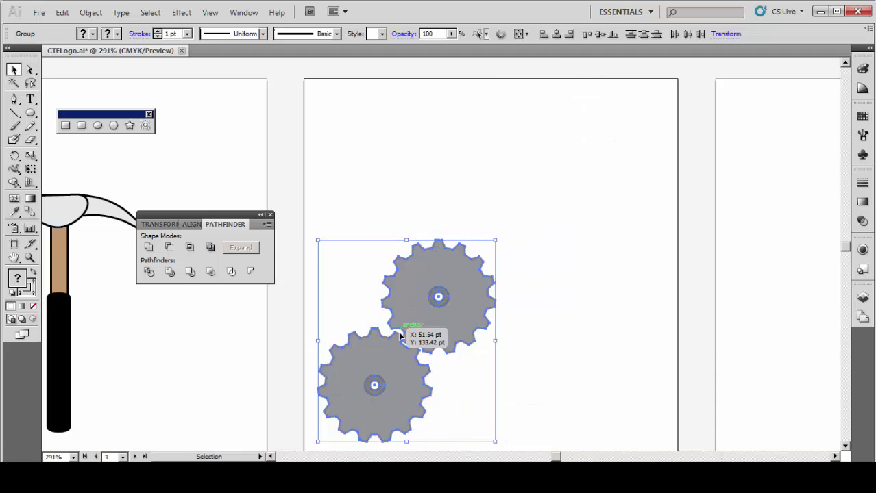
pyautogui.moveTo(409, 315); pyautogui.dragTo(497, 214)
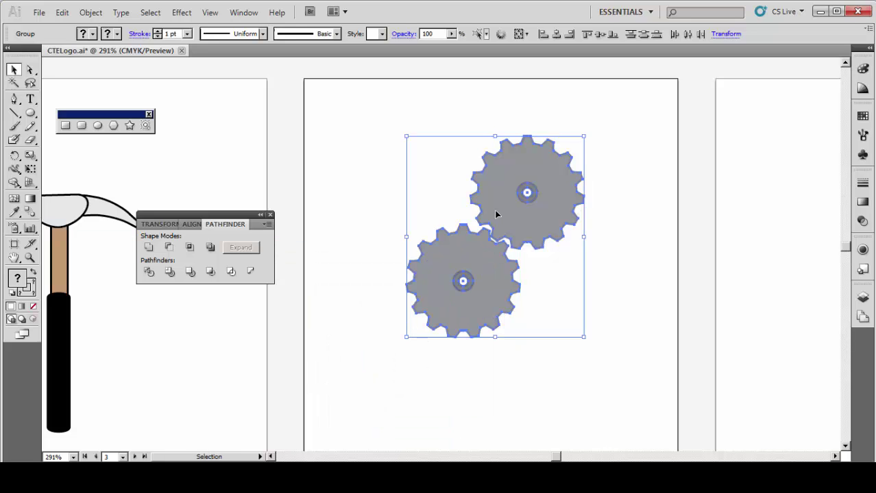
pyautogui.click(363, 169)
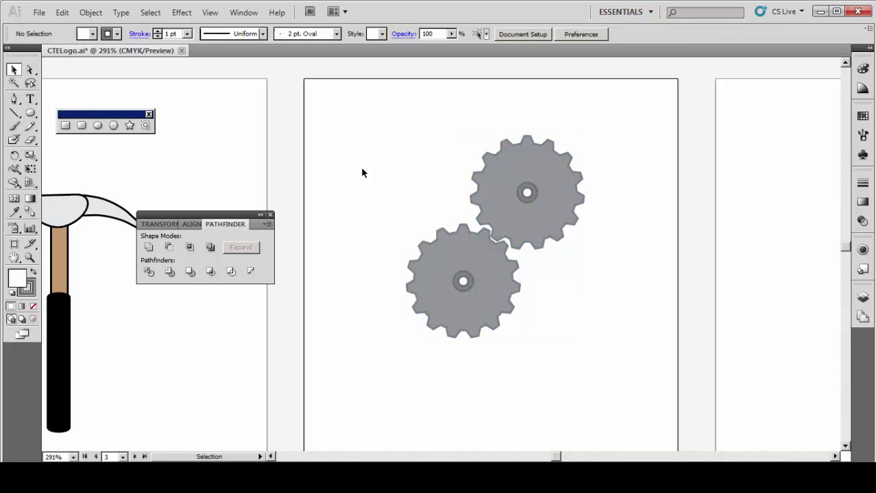